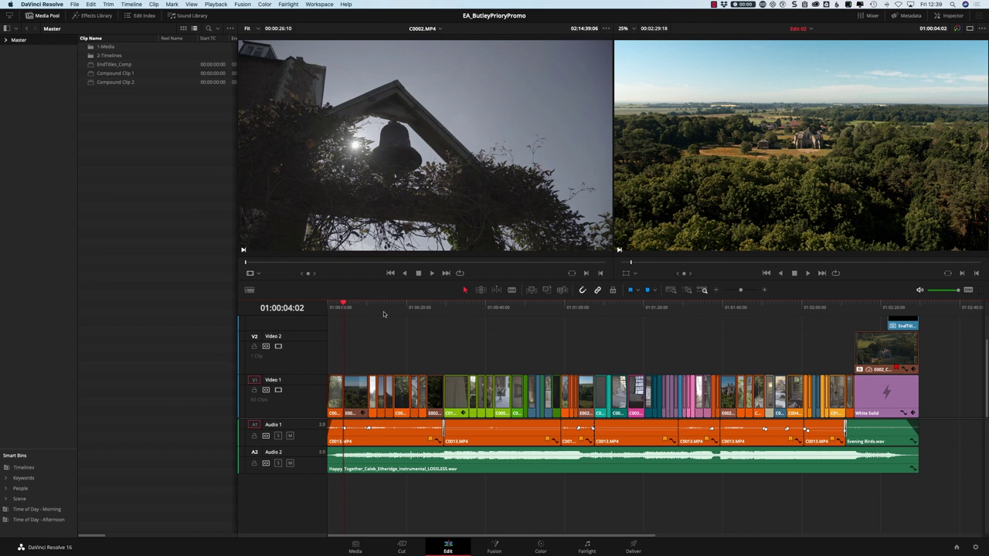
Step: Scrub the timeline to about 01:00:35 and play through to about 01:00:50 to check the playback frame rate
click(355, 310)
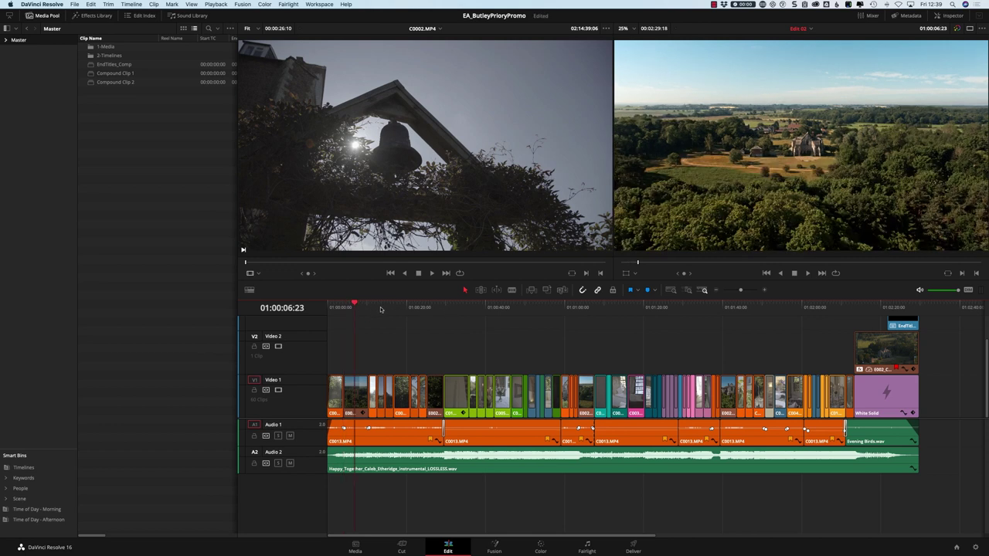
drag(380, 310, 468, 313)
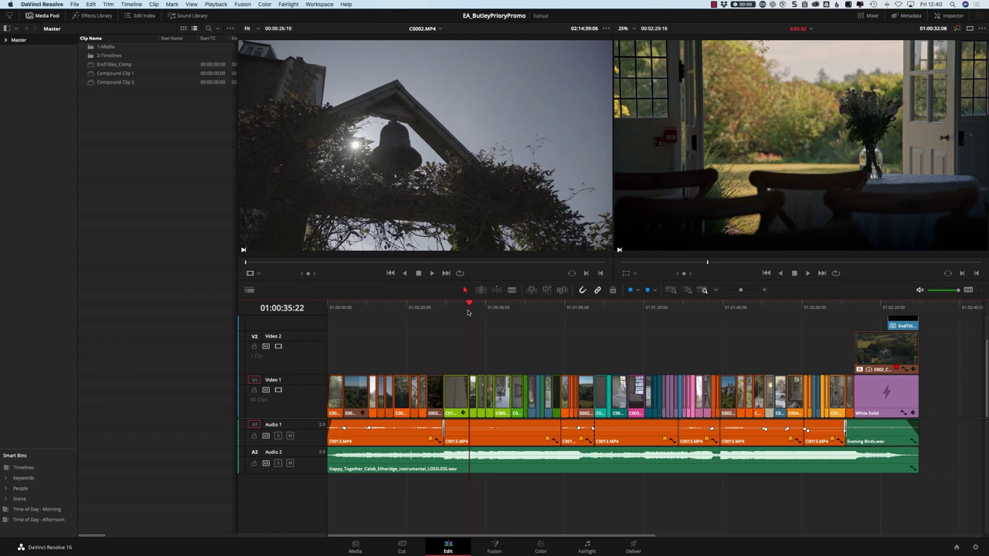
key(slash)
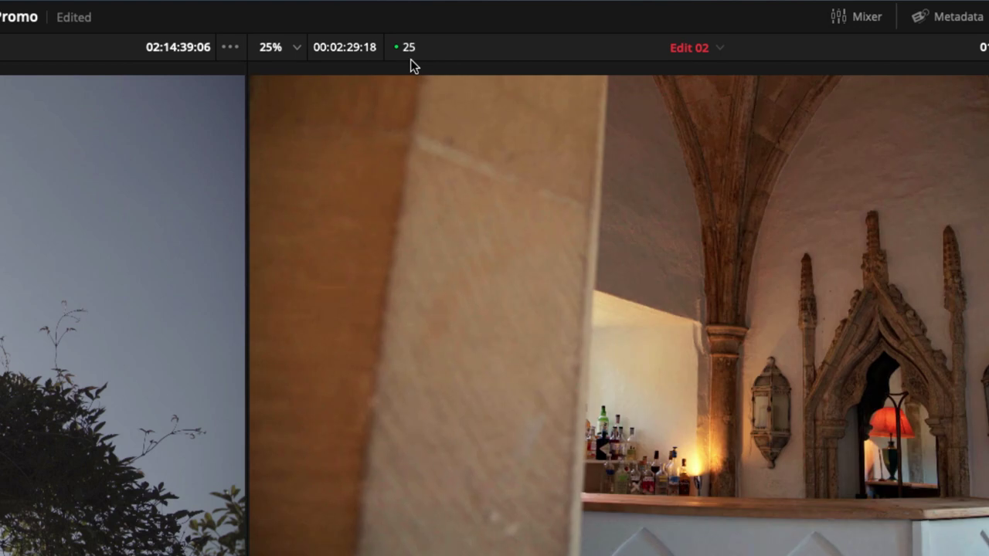
key(space)
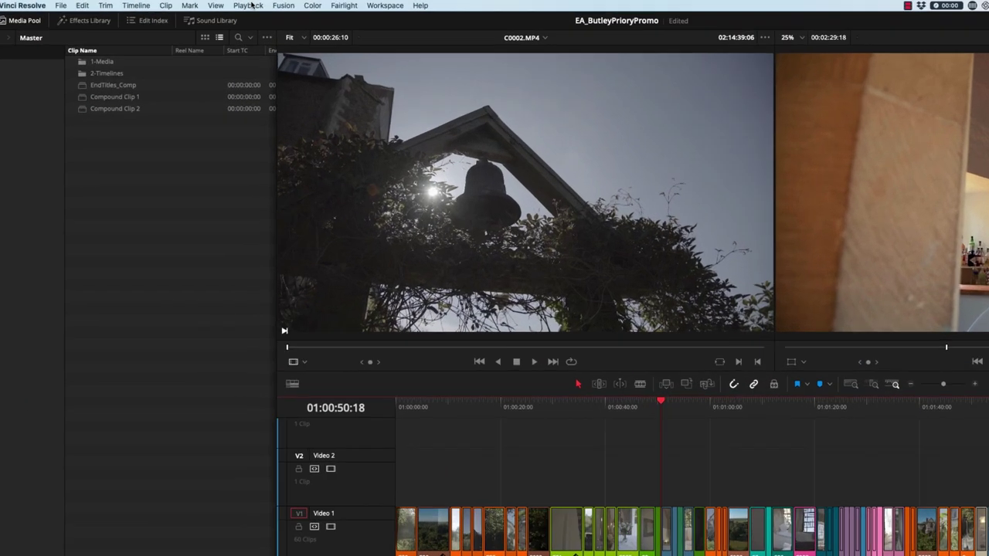
Step: Set the timeline's proxy mode to Quarter Resolution
click(224, 5)
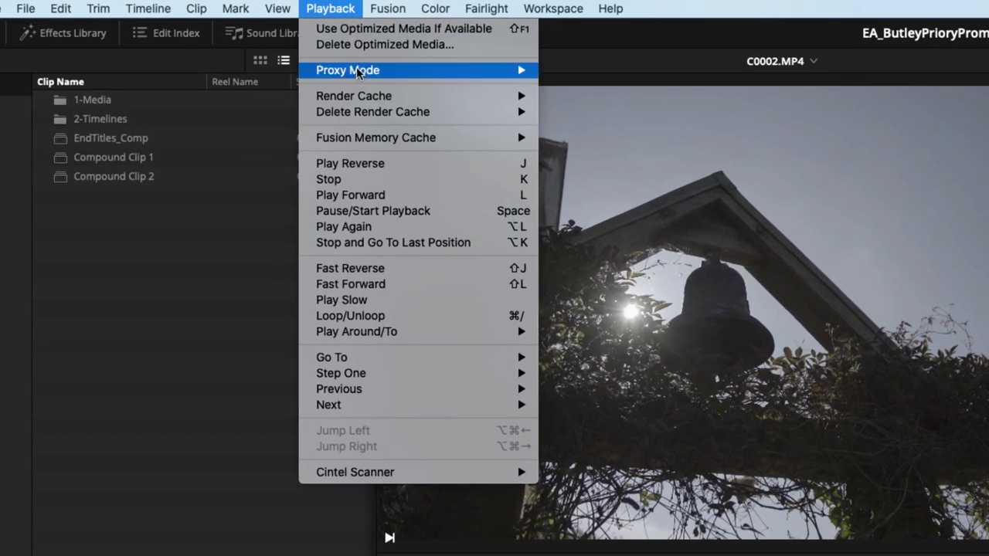
mouse_move(227, 37)
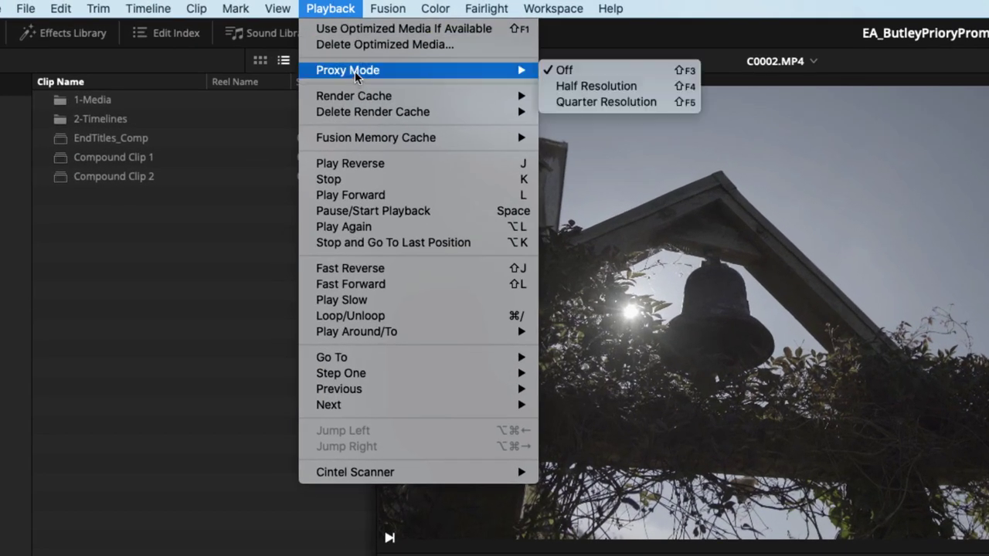
click(621, 104)
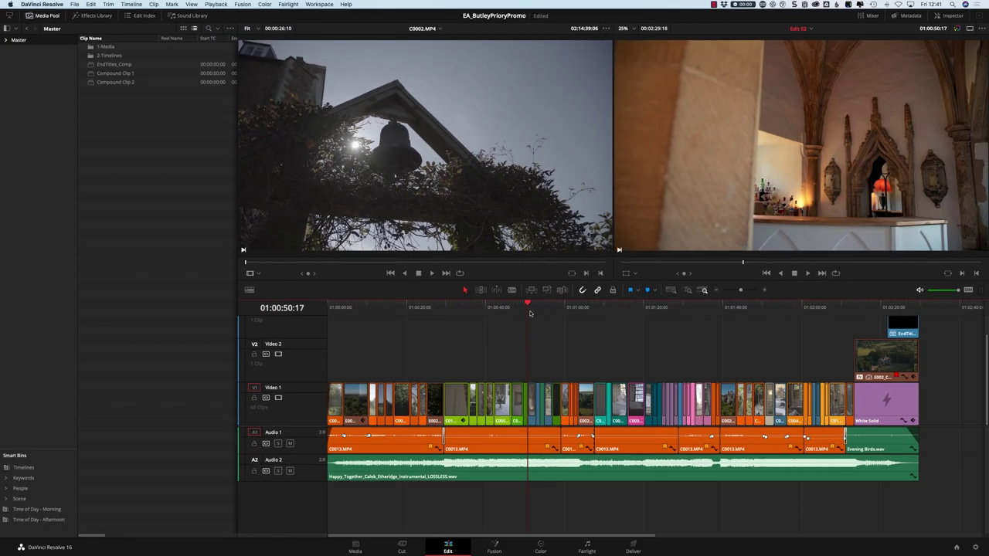
Step: Play the timeline from about 01:00:33 to check playback with proxy mode enabled
drag(530, 313, 459, 313)
key(space)
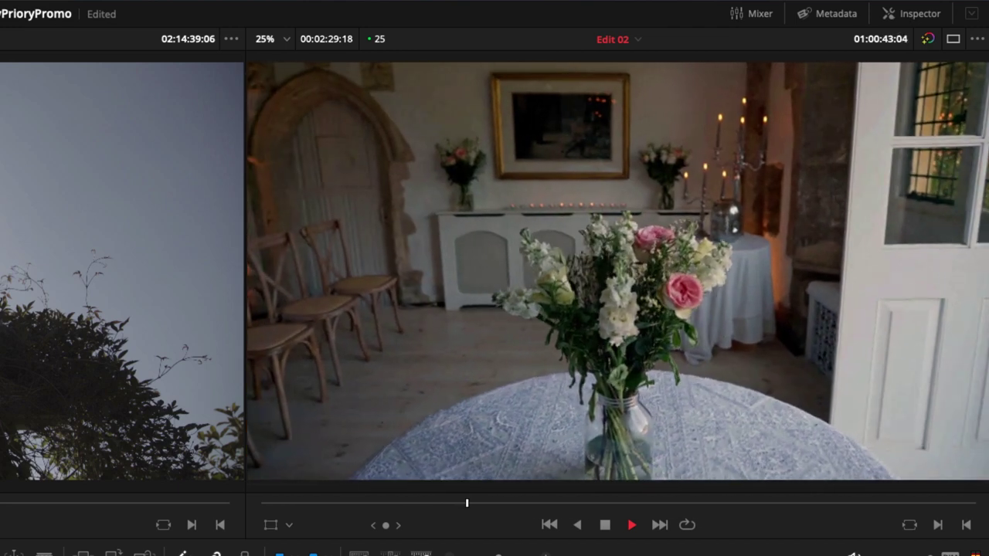
key(space)
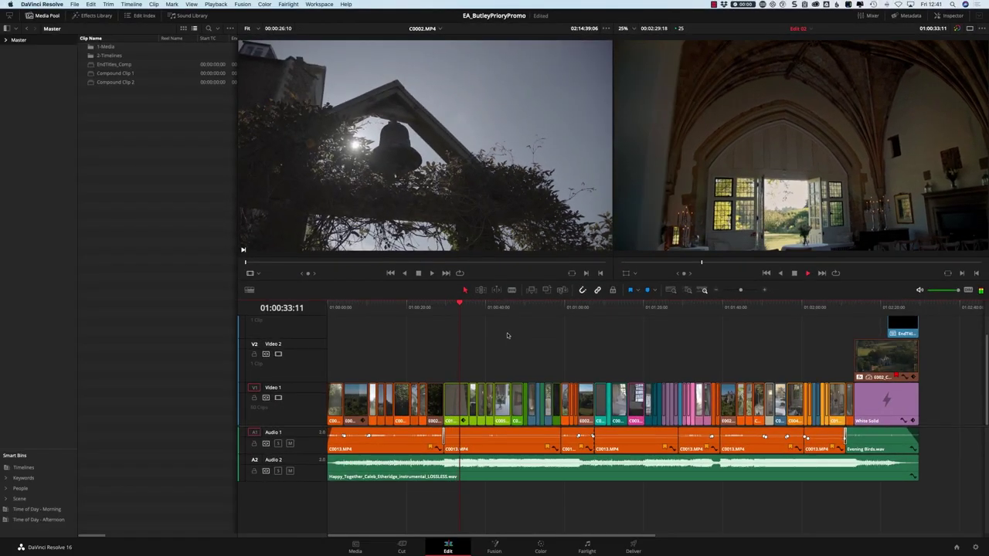
key(space)
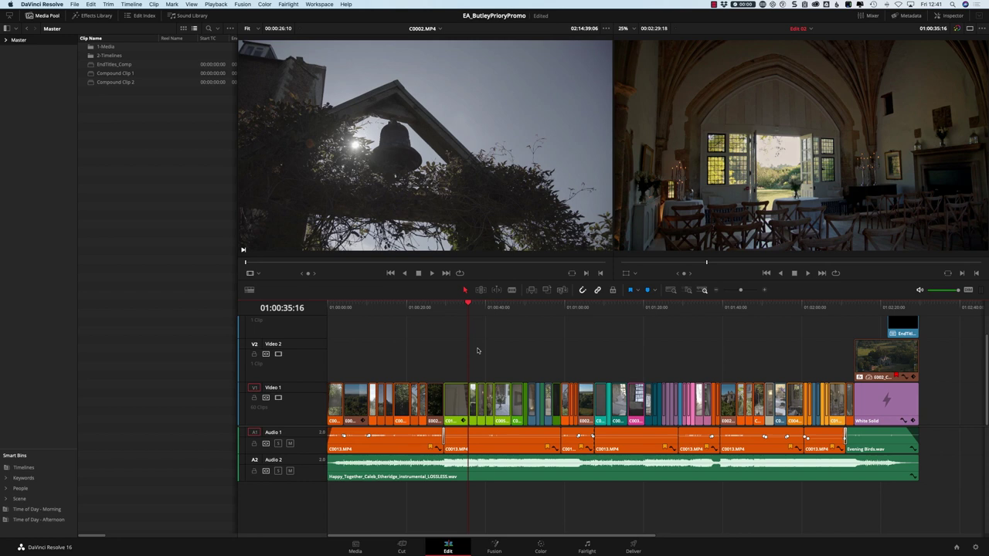
key(space)
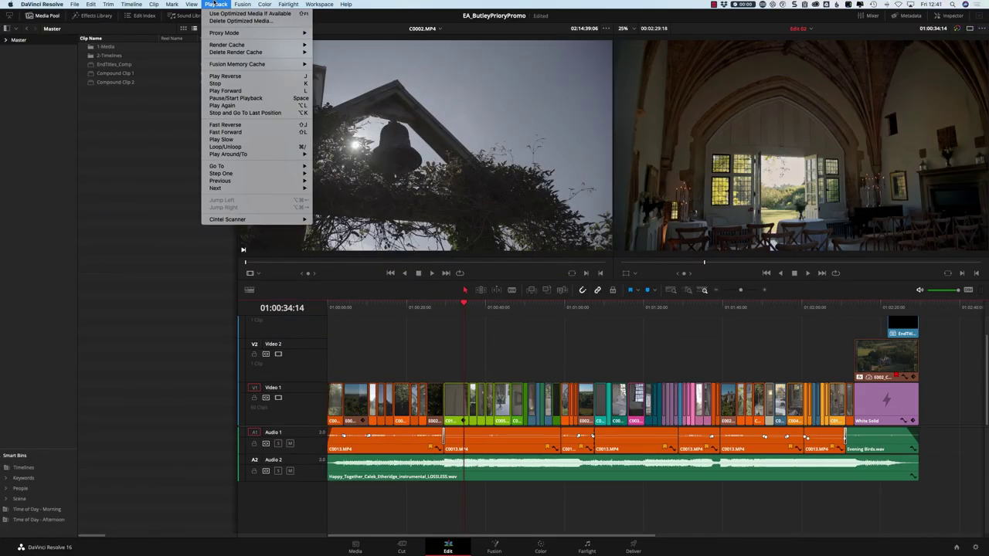
Step: Set the render cache to Smart and play the cached section from about 01:00:33
mouse_move(243, 46)
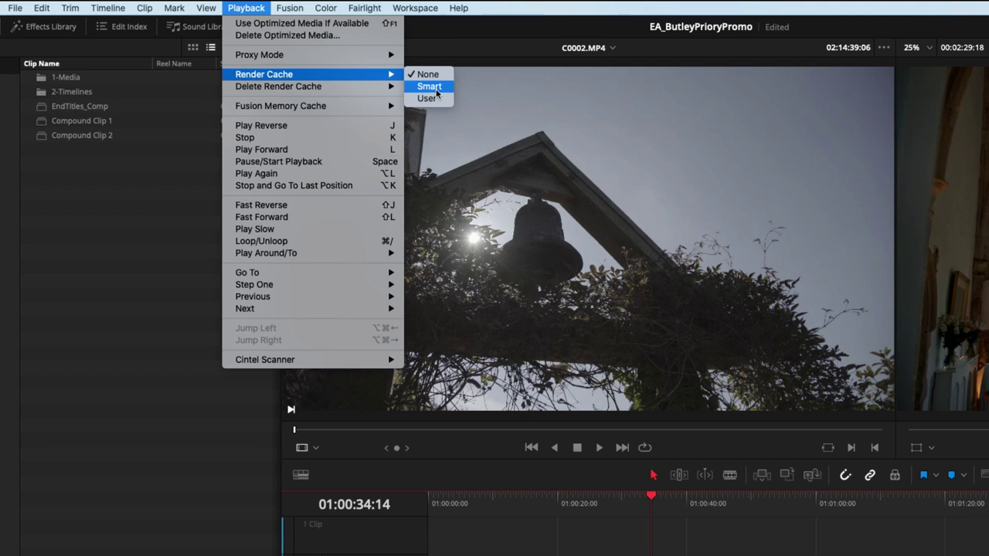
click(436, 89)
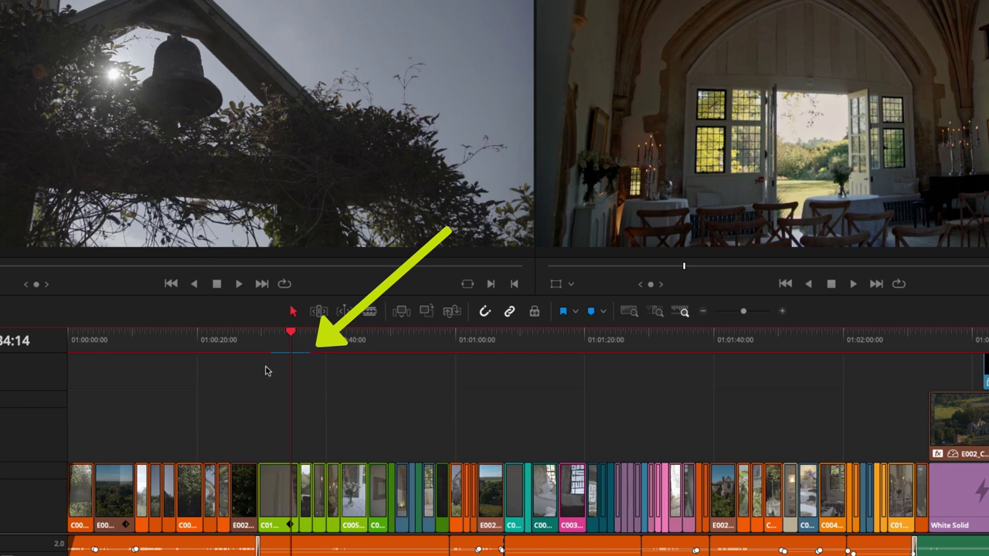
mouse_move(289, 334)
mouse_down()
mouse_move(298, 334)
mouse_move(280, 335)
mouse_up()
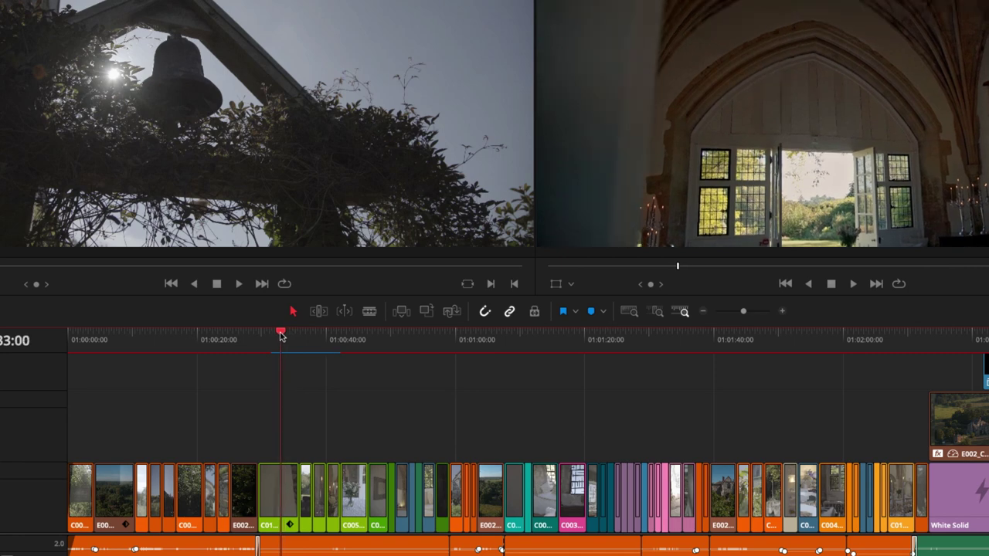
key(space)
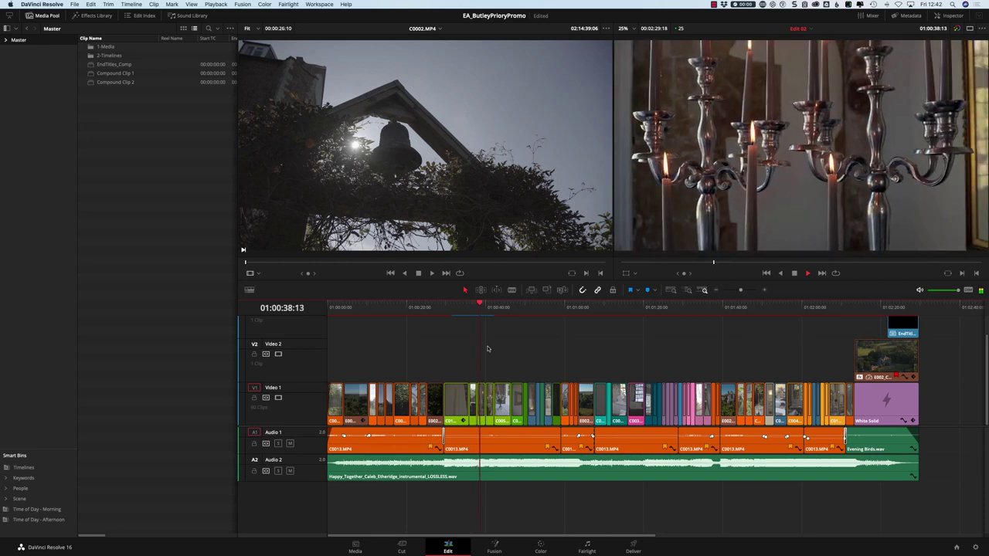
key(space)
drag(467, 303, 458, 304)
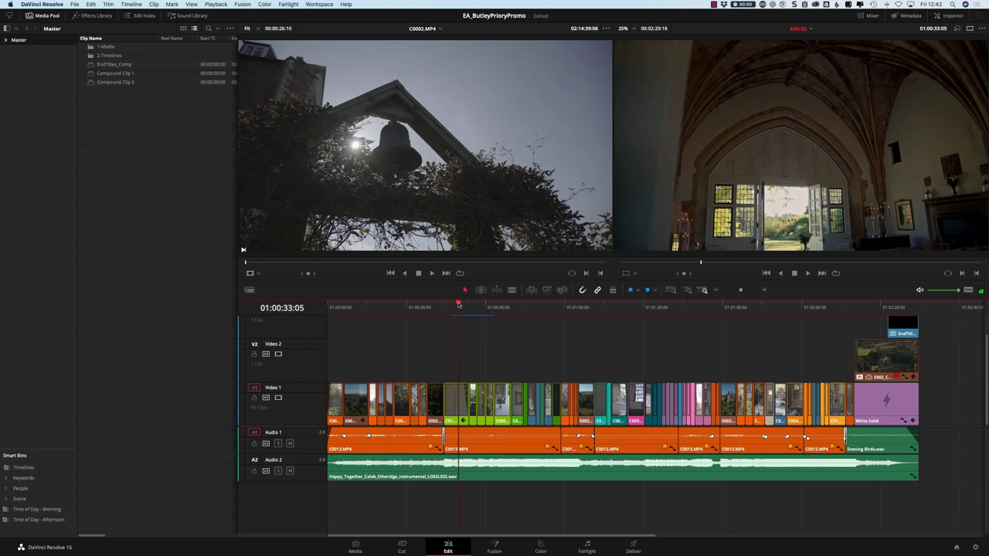
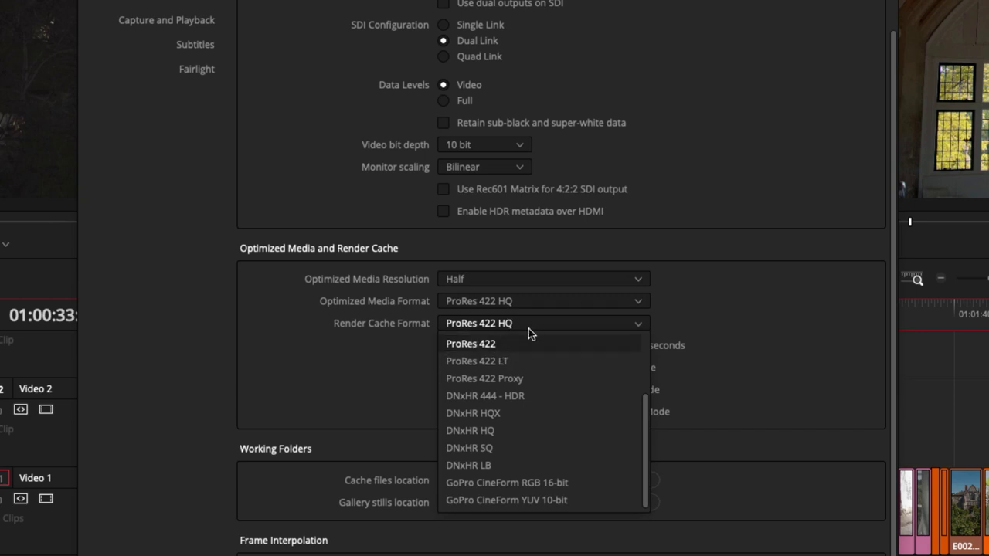
Step: Review the Render Cache Format options in the project settings and return to the timeline near 01:00:40
click(709, 320)
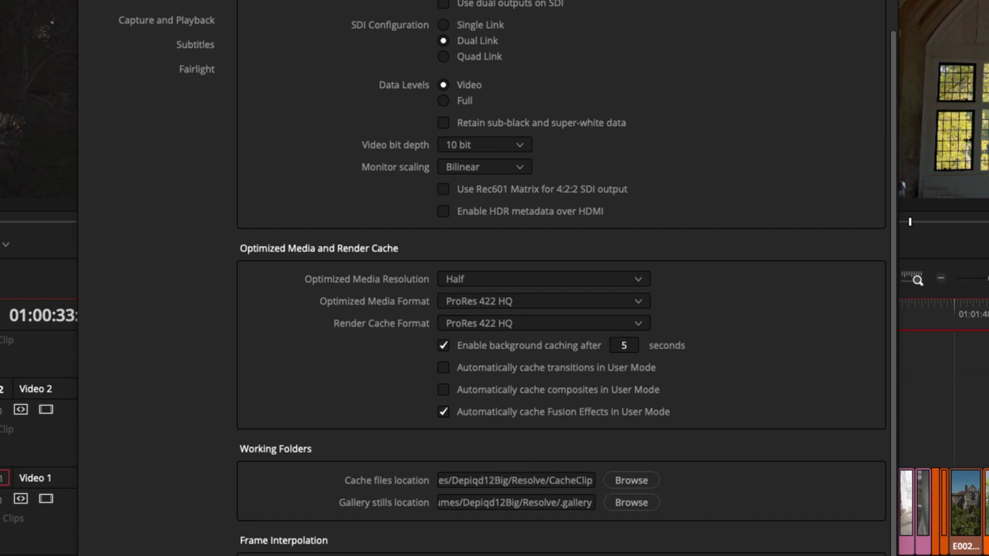
key(Escape)
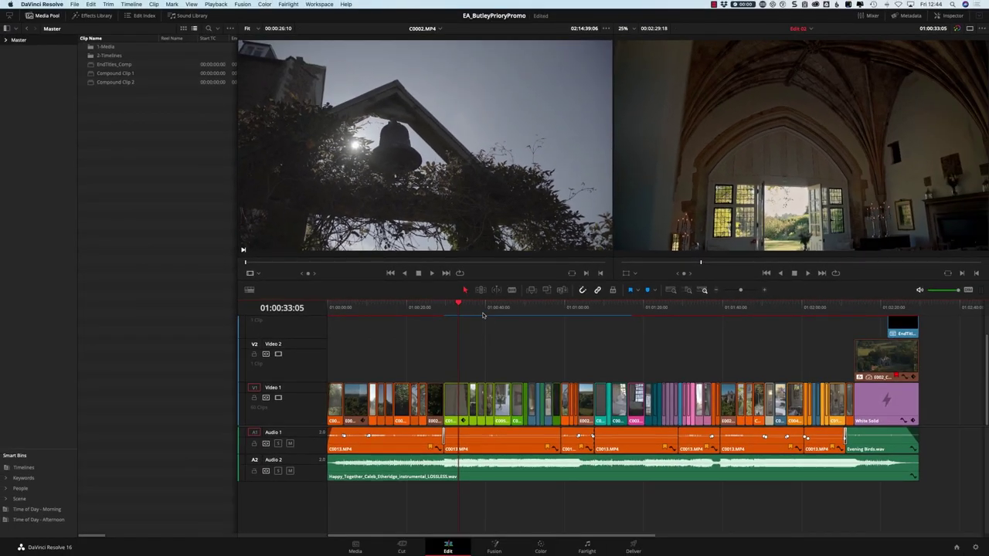
click(453, 316)
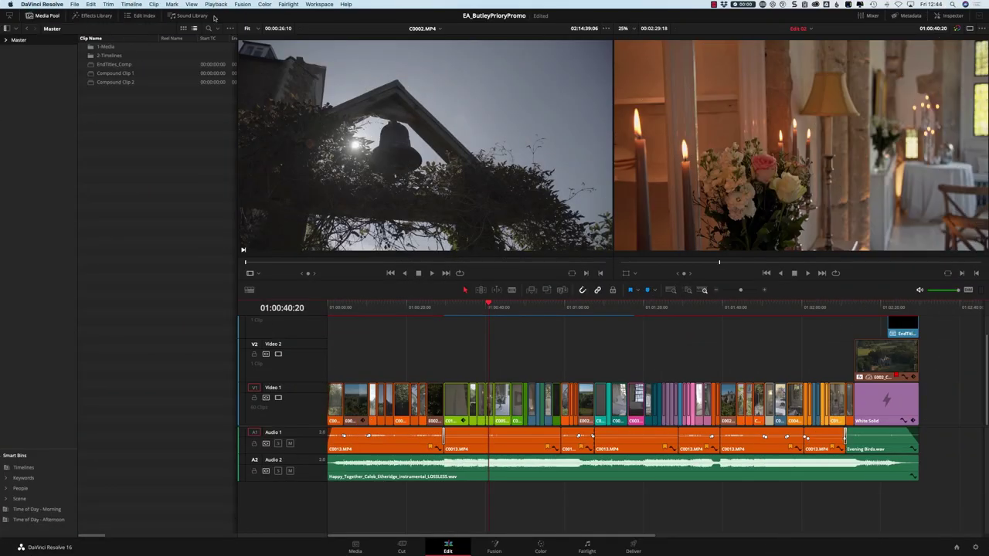
Step: Open the project settings and review the Optimized Media Resolution options, choosing Half
click(521, 356)
click(837, 458)
click(974, 548)
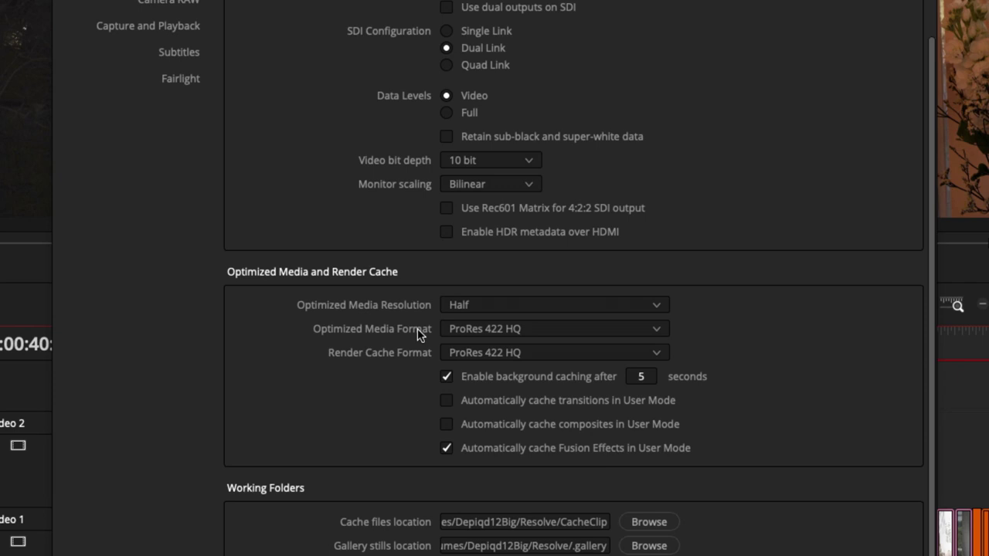
click(461, 308)
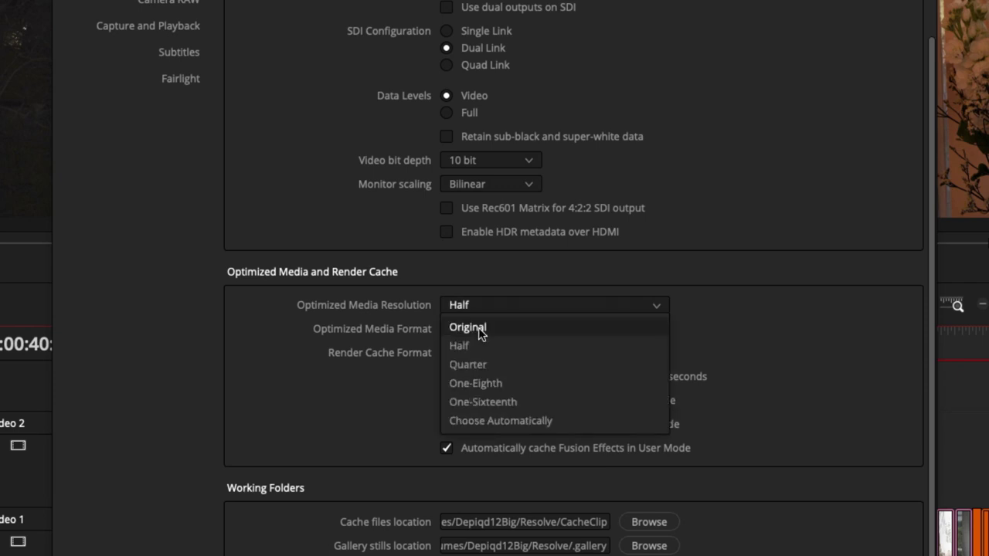
click(485, 433)
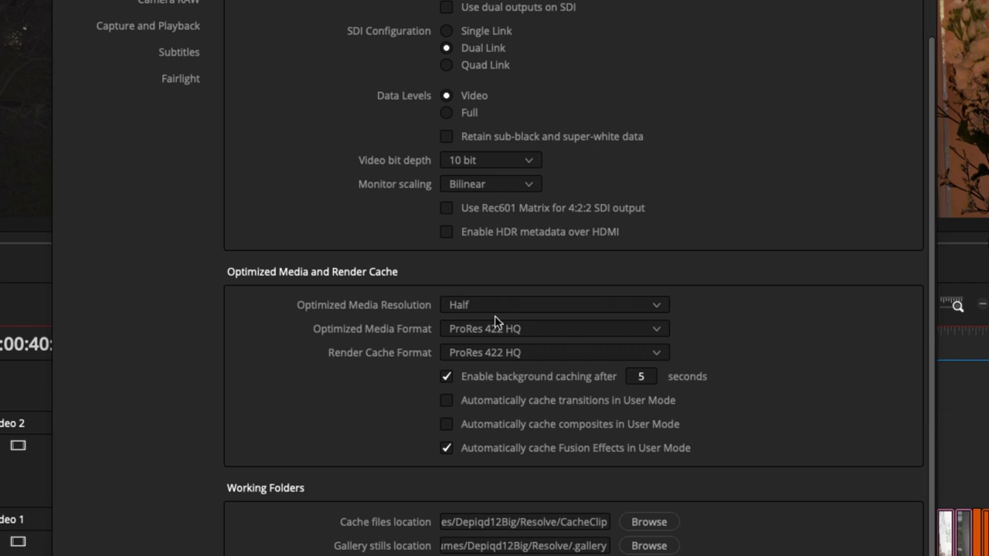
click(498, 308)
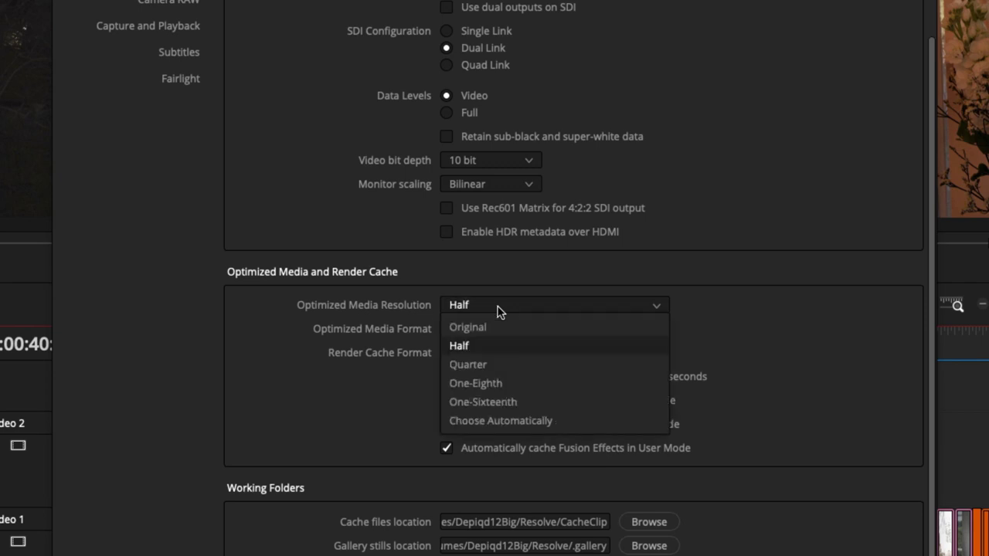
click(504, 347)
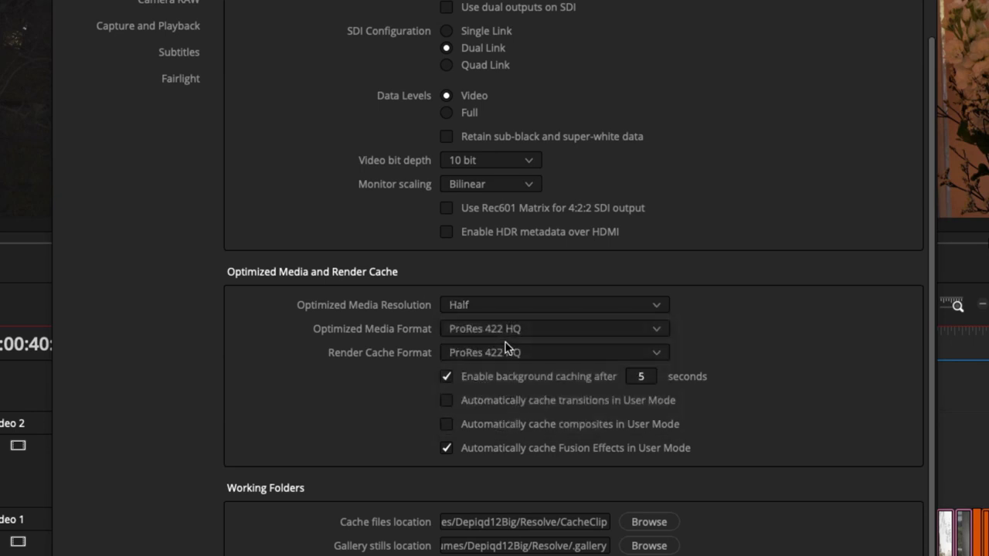
Step: Review the full list of Optimized Media Format options, from ProRes to DNxHR and CineForm
click(563, 333)
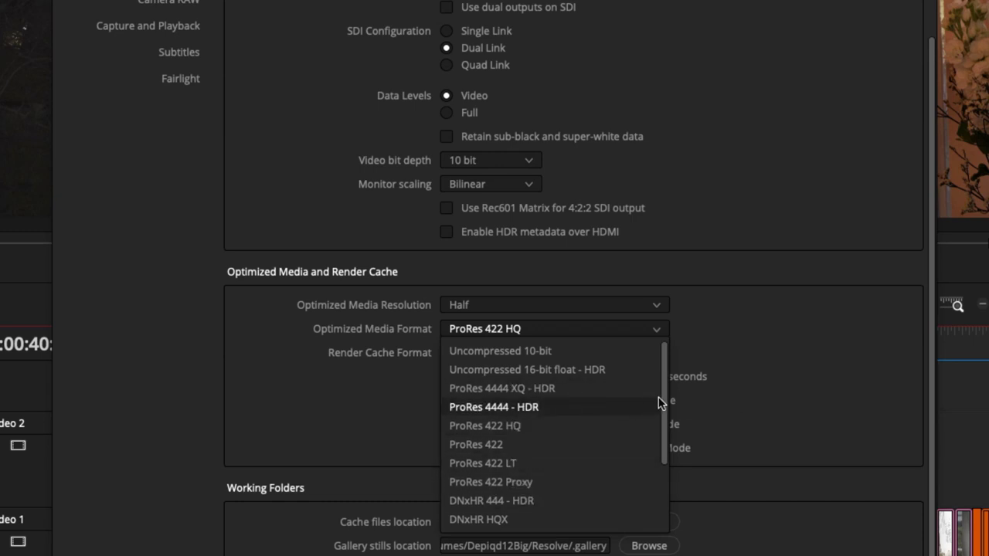
drag(666, 404, 668, 467)
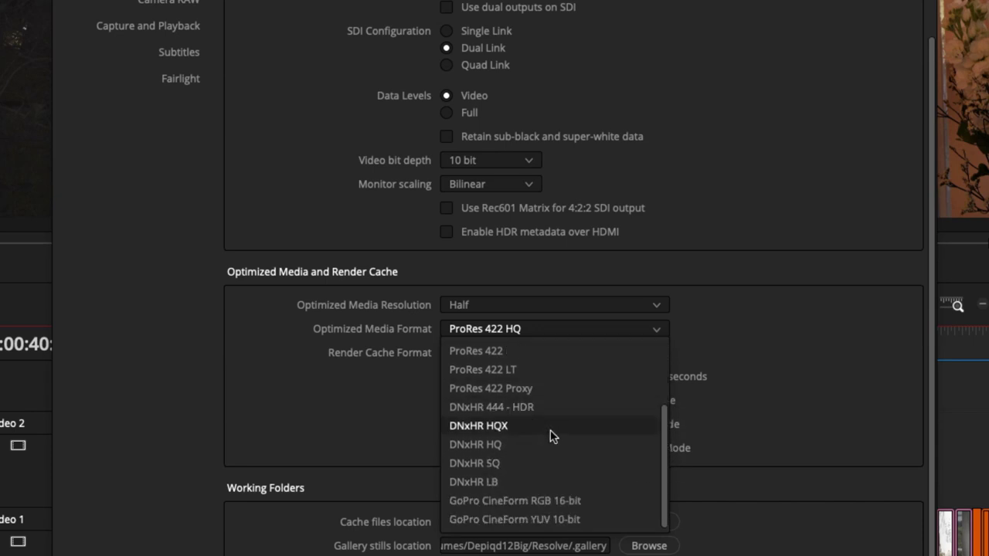
click(810, 406)
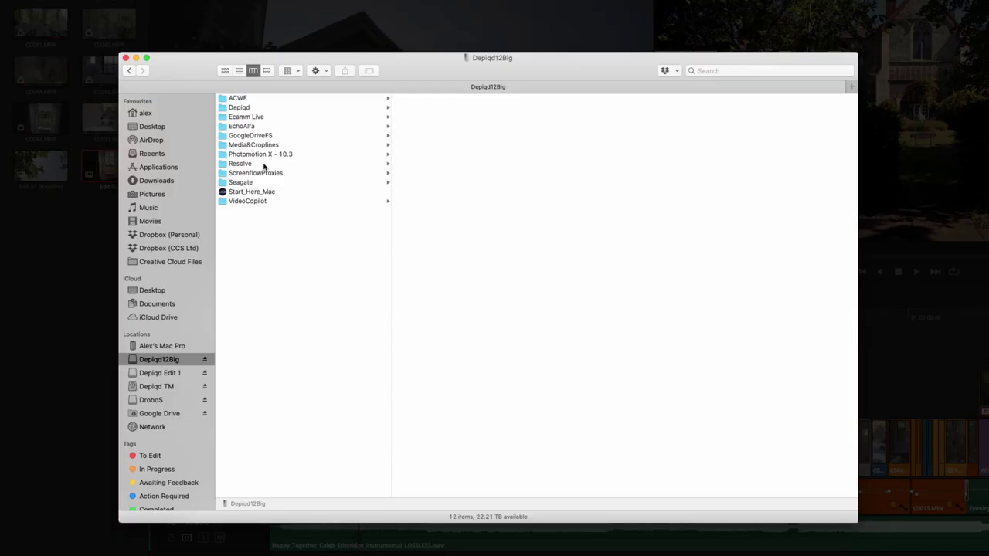
Step: In Finder, open Resolve > CacheClip on the Depiqd12Big drive and browse its first six project cache folders
click(260, 164)
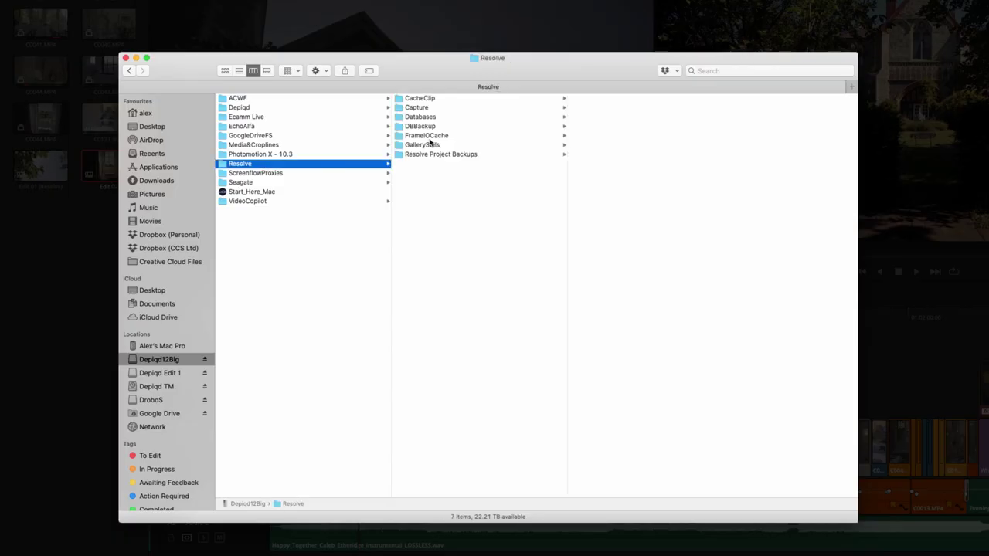
click(437, 98)
click(627, 98)
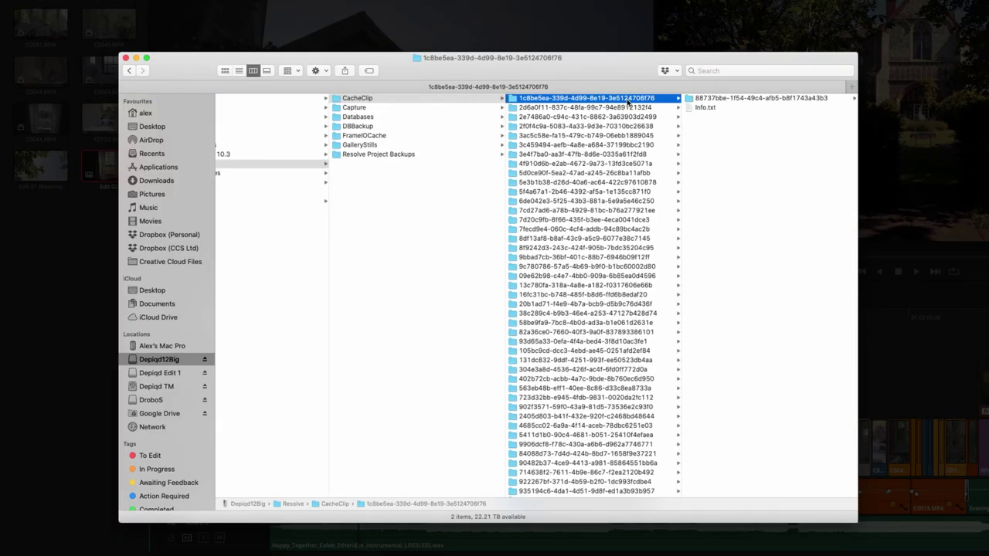
key(Down)
key(Down)
key(Down)
key(Down)
key(Down)
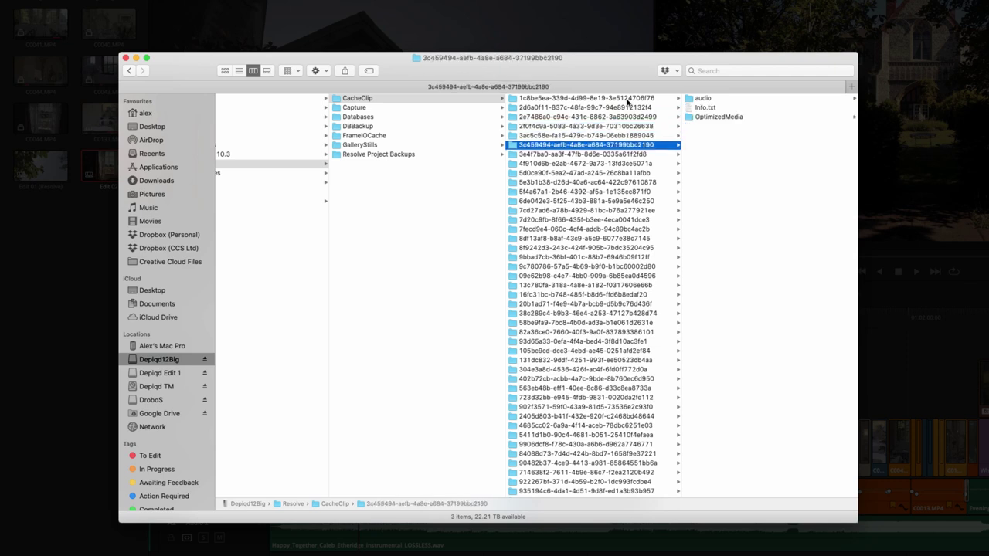
Step: Inspect the Info.txt file and the OptimizedMedia folder inside the selected project cache folder
click(704, 107)
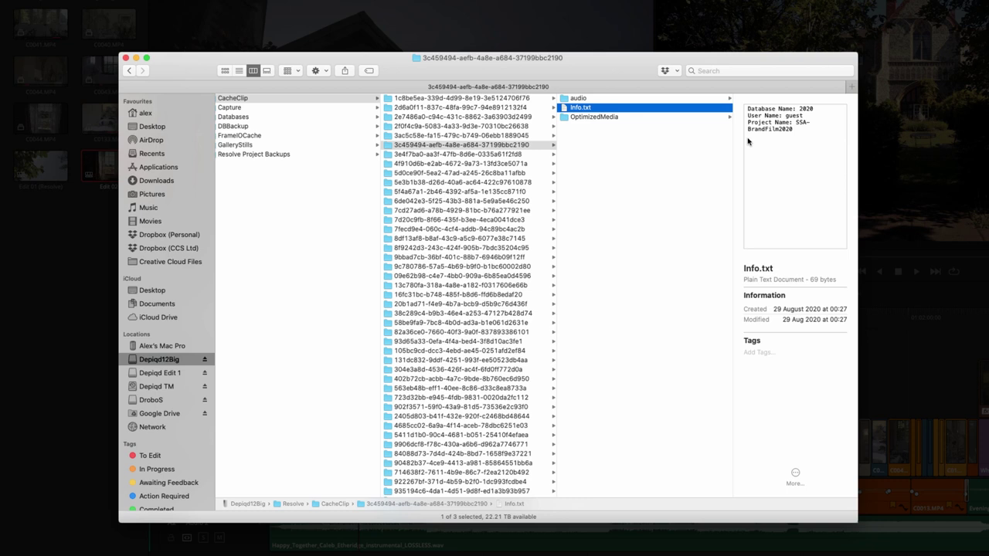
click(602, 117)
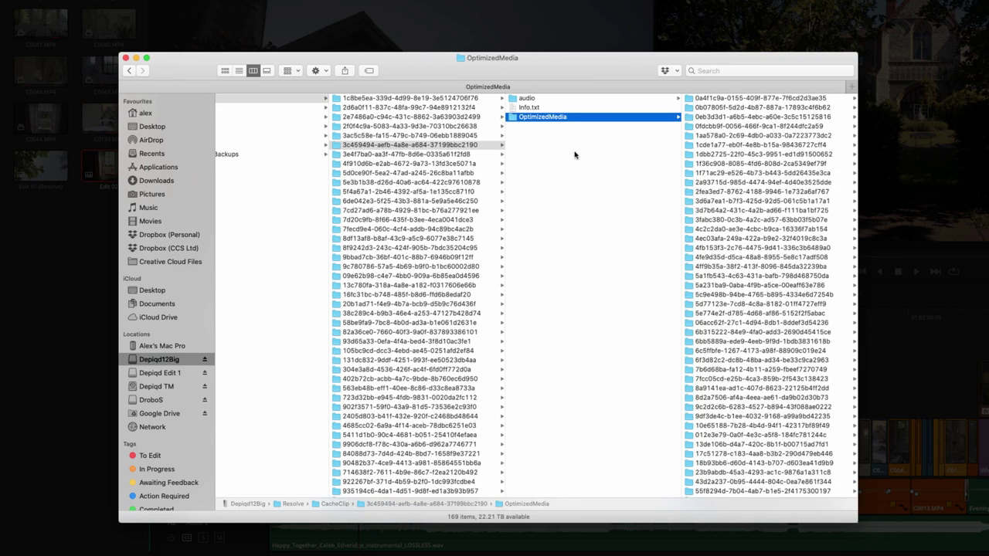
click(532, 108)
click(532, 117)
Step: Switch back to DaVinci Resolve and close the project settings without saving
click(573, 328)
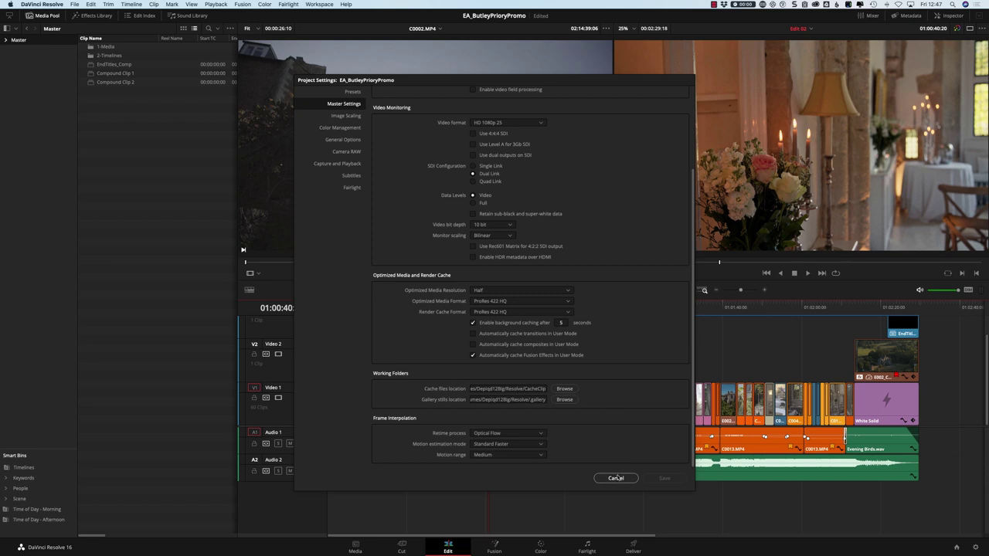
click(616, 478)
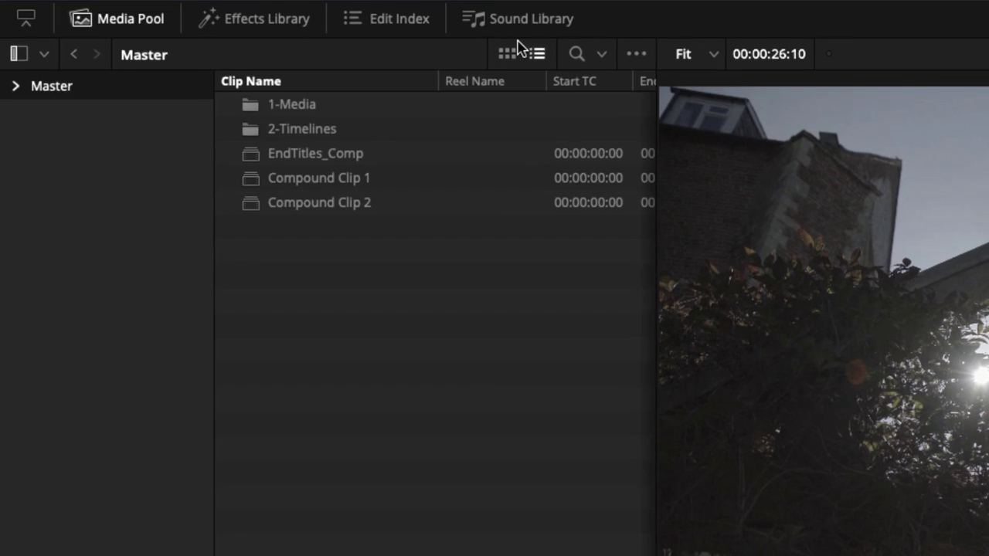
Step: Open the A7rII bin under Master > 1-Media > Video and show its clips as a list
click(184, 28)
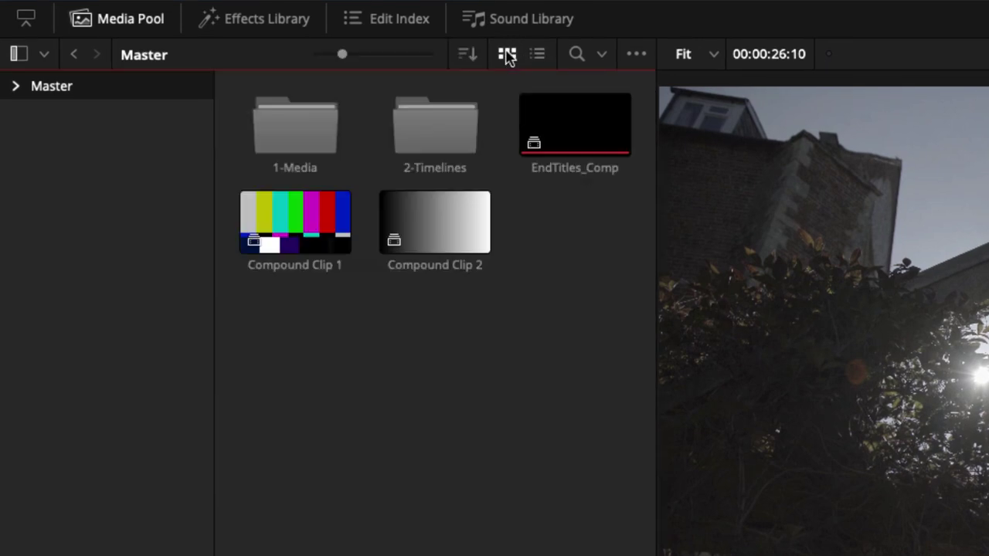
click(17, 88)
click(82, 170)
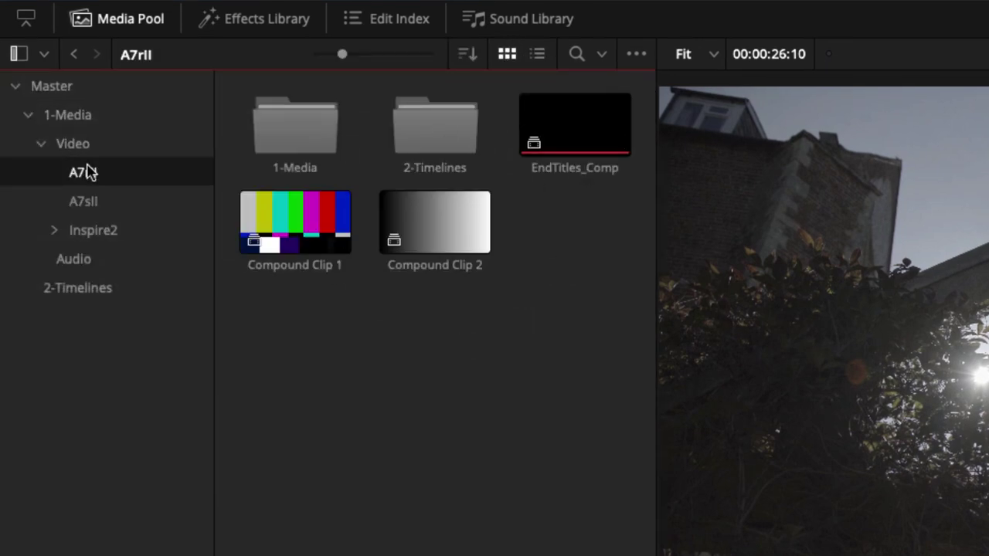
click(538, 56)
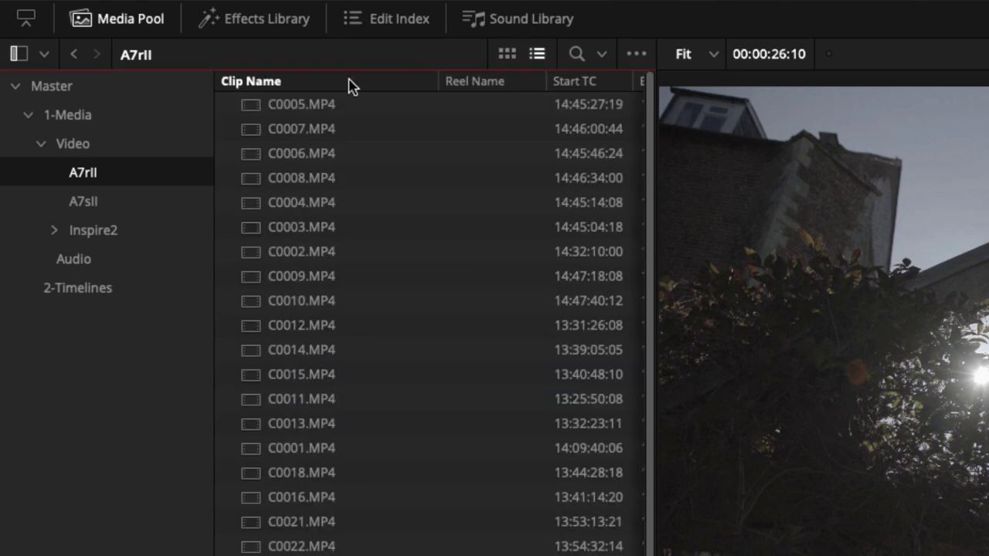
Step: Display the Optimized Media column in the A7rII bin's clip list
right_click(478, 85)
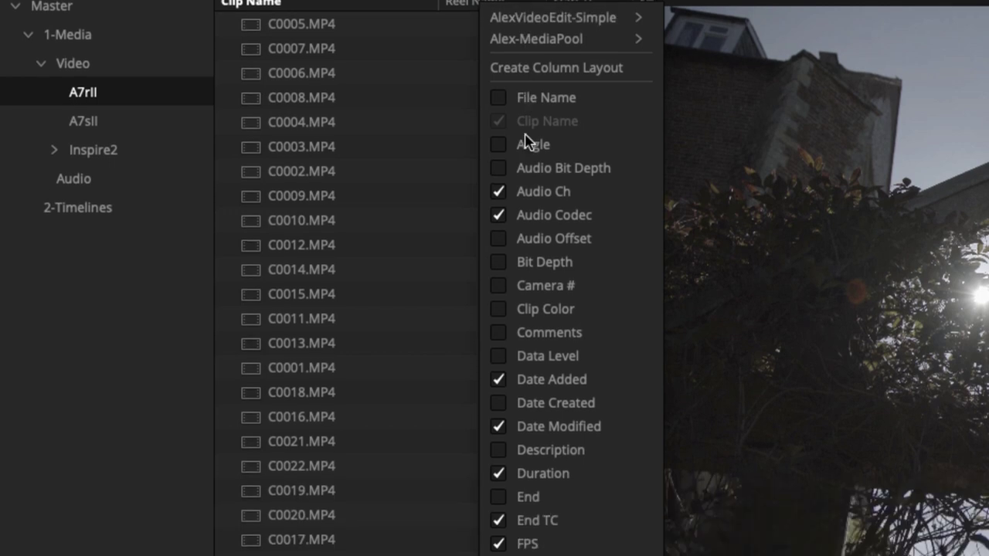
click(498, 282)
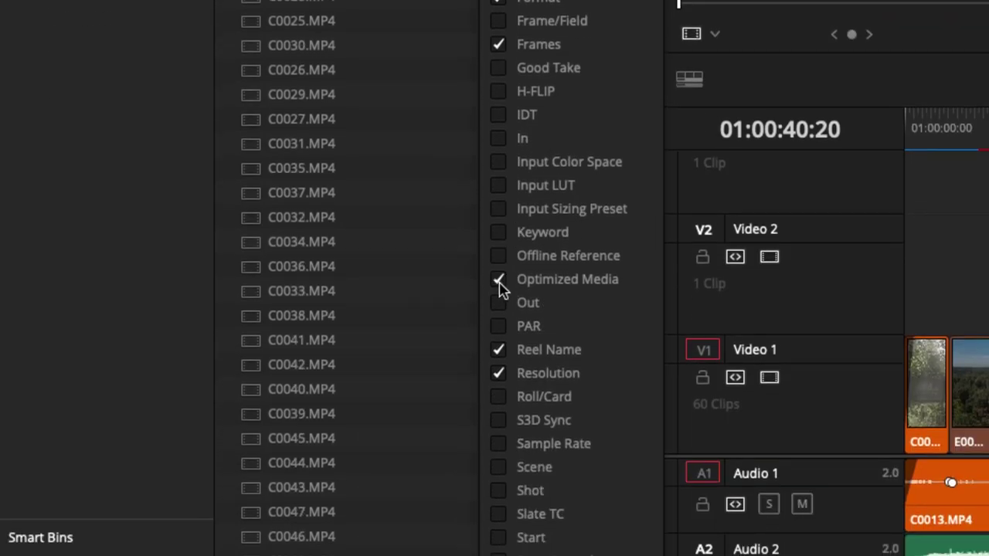
click(435, 157)
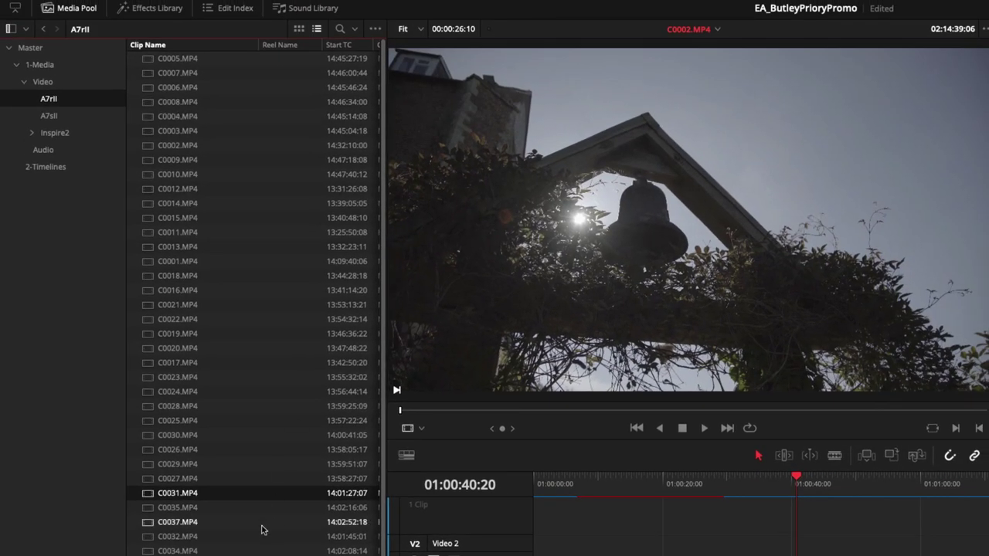
Step: Move the Optimized Media column directly beside Clip Name and sort the clips by it
scroll(271, 289, right, 3)
drag(325, 49, 170, 52)
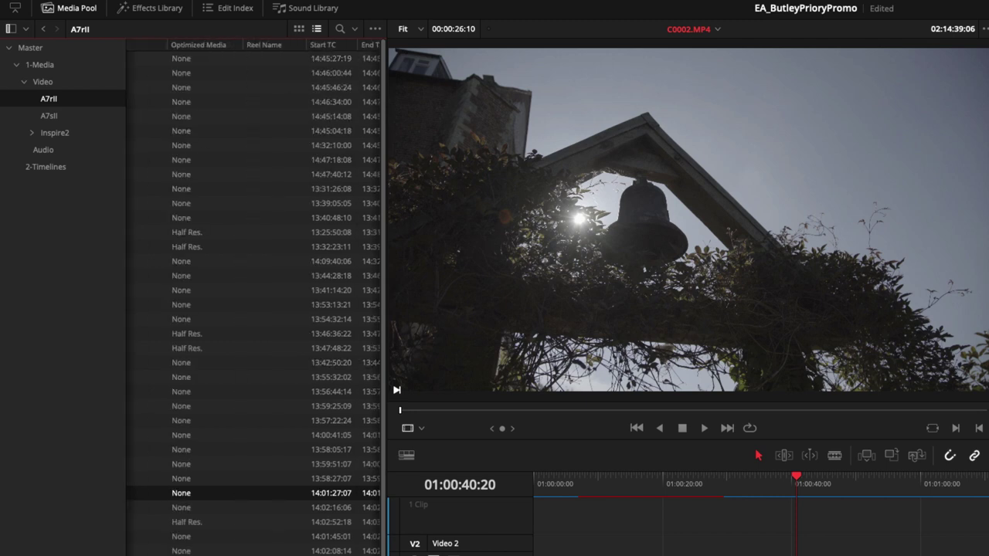
scroll(263, 247, left, 3)
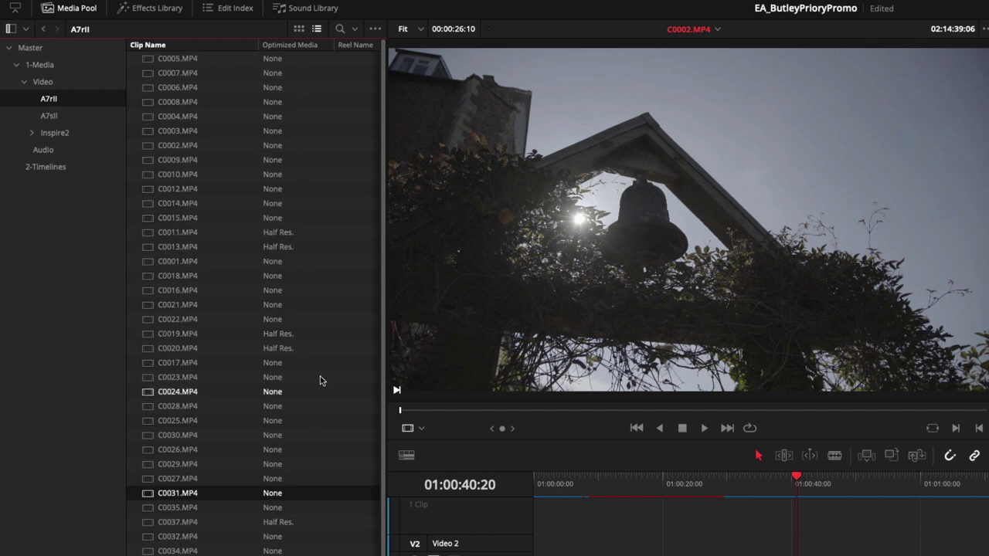
click(308, 46)
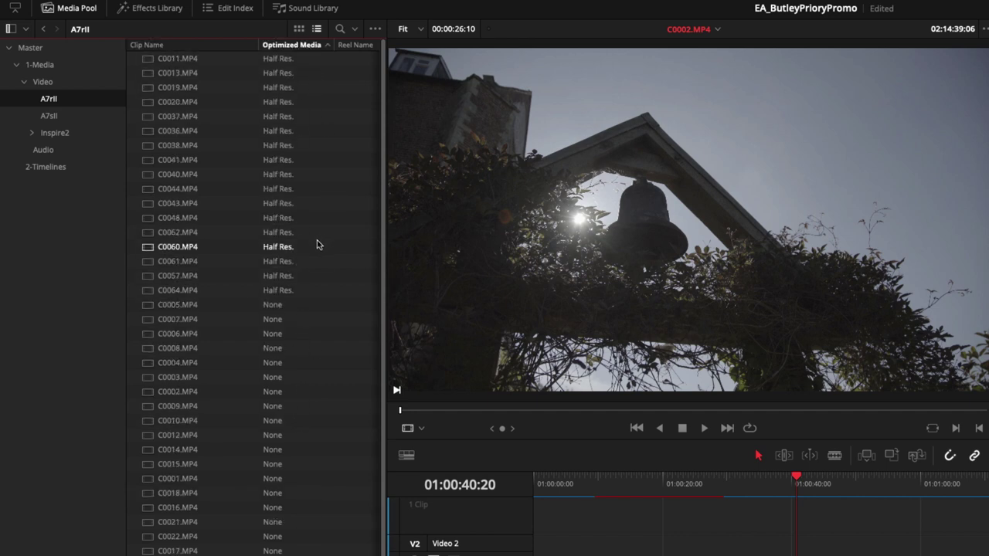
Step: Generate optimized media for clip C0005.MP4 from the thumbnail view and return to the clip list
click(189, 309)
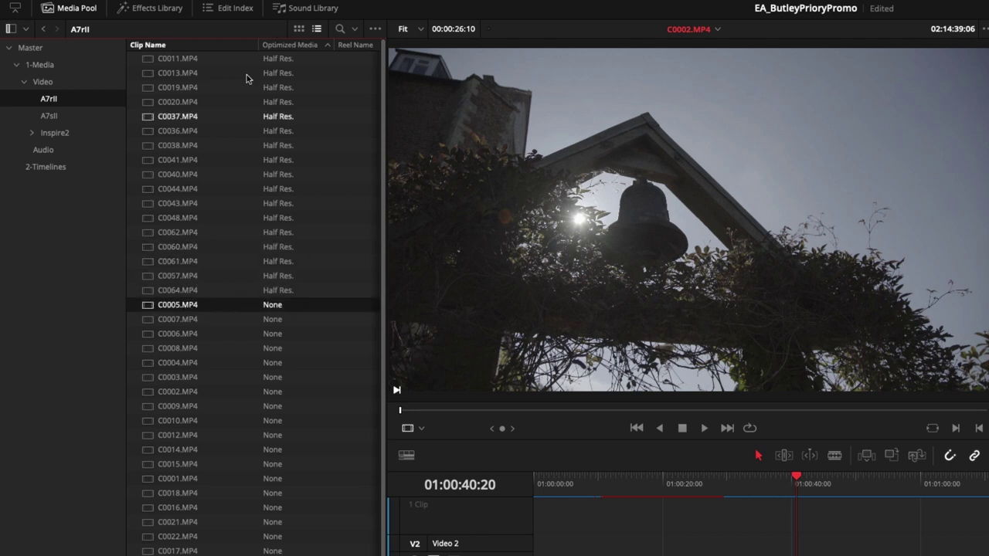
click(299, 31)
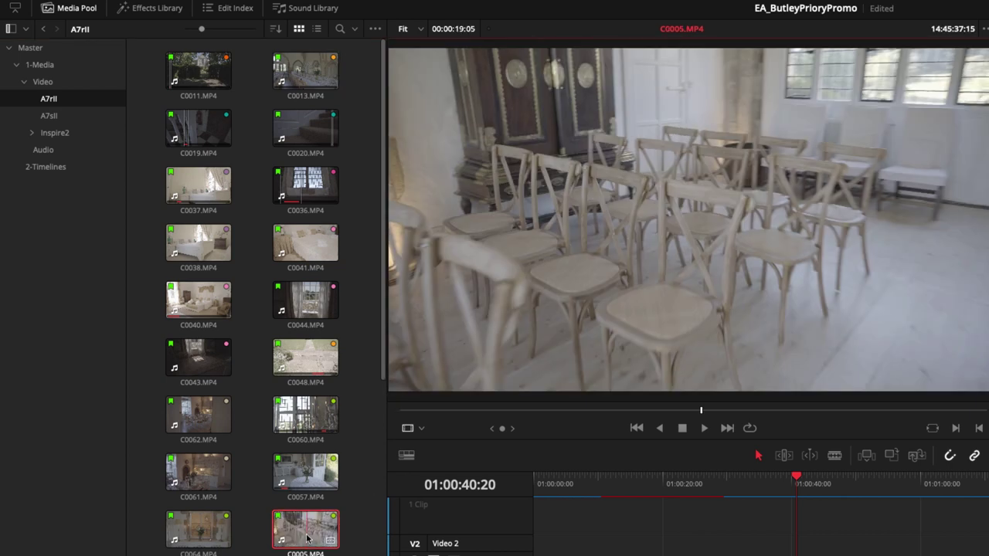
right_click(307, 538)
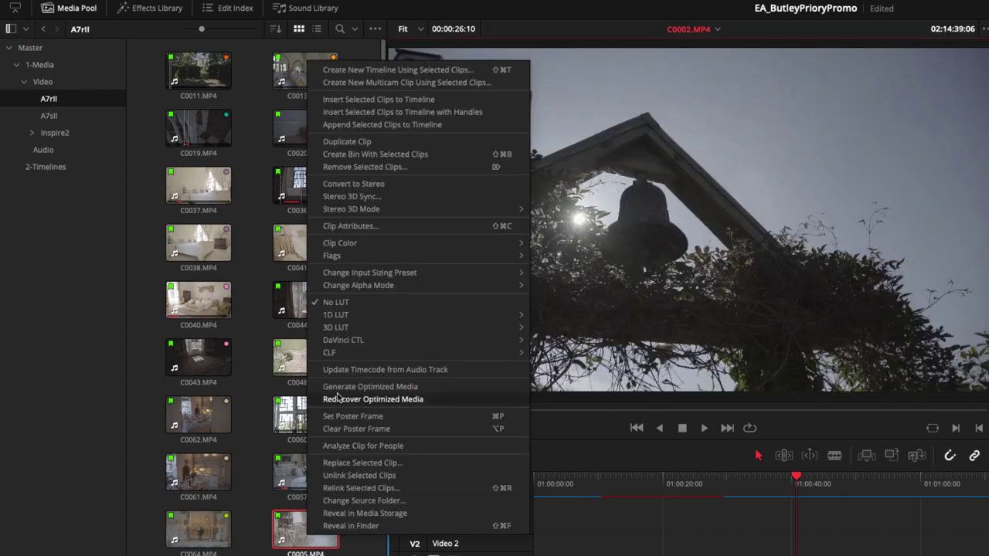
click(337, 388)
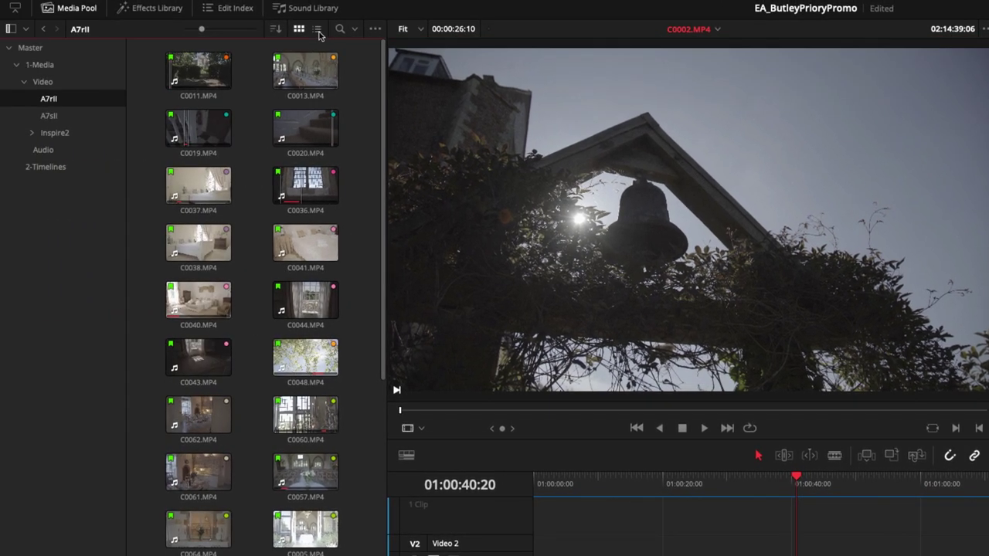
click(118, 27)
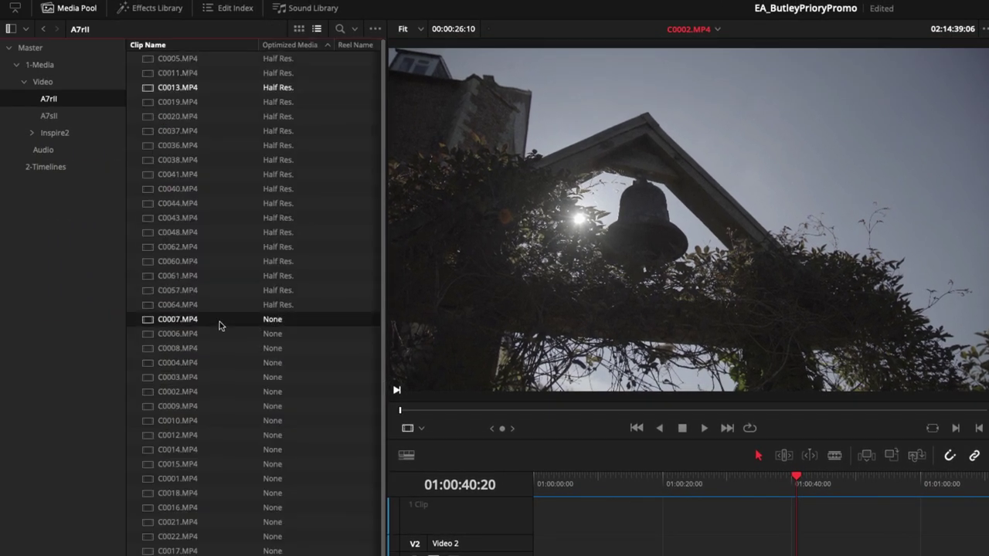
Step: Select every clip without optimized media, from C0007.MP4 to the end of the list, and review the Optimized Media commands available for them
scroll(311, 309, down, 5)
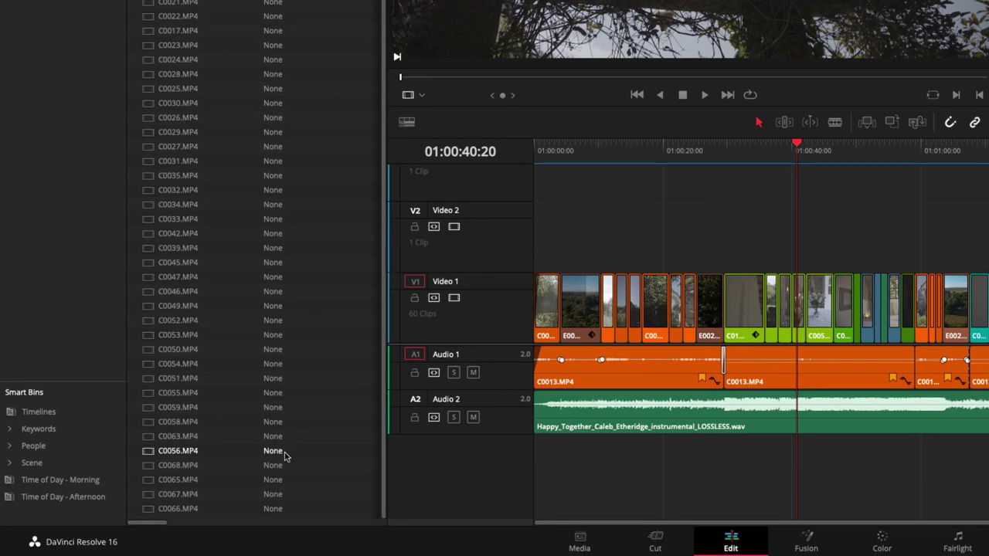
scroll(255, 86, up, 5)
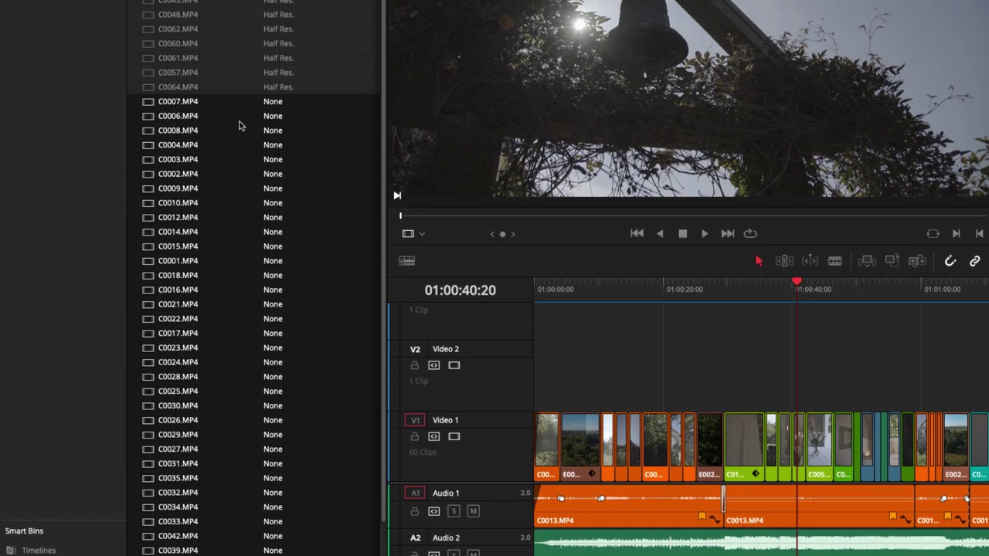
right_click(211, 110)
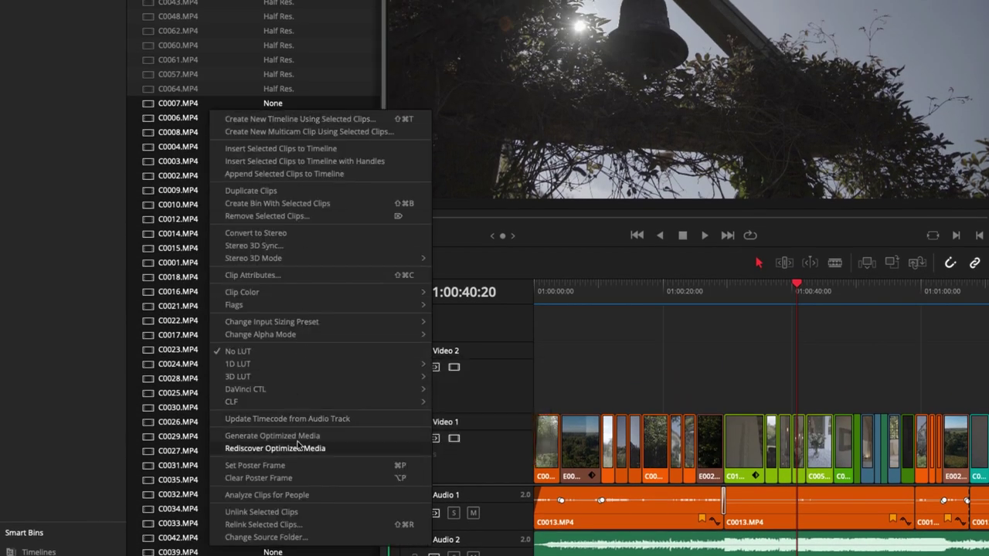
click(237, 63)
Step: Return the A7rII bin to list view and run Rediscover Optimized Media on clip C0007.MP4
scroll(228, 101, up, 1)
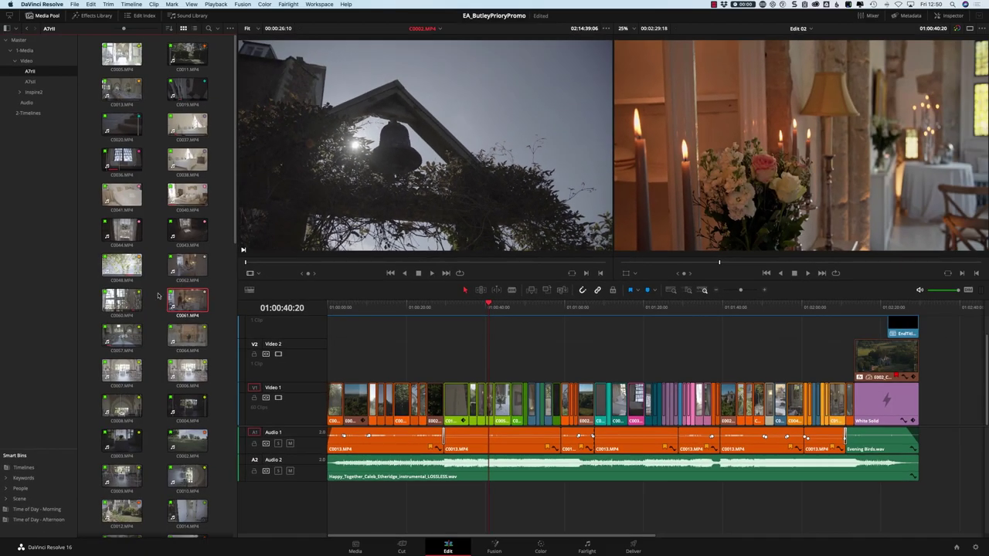
click(156, 301)
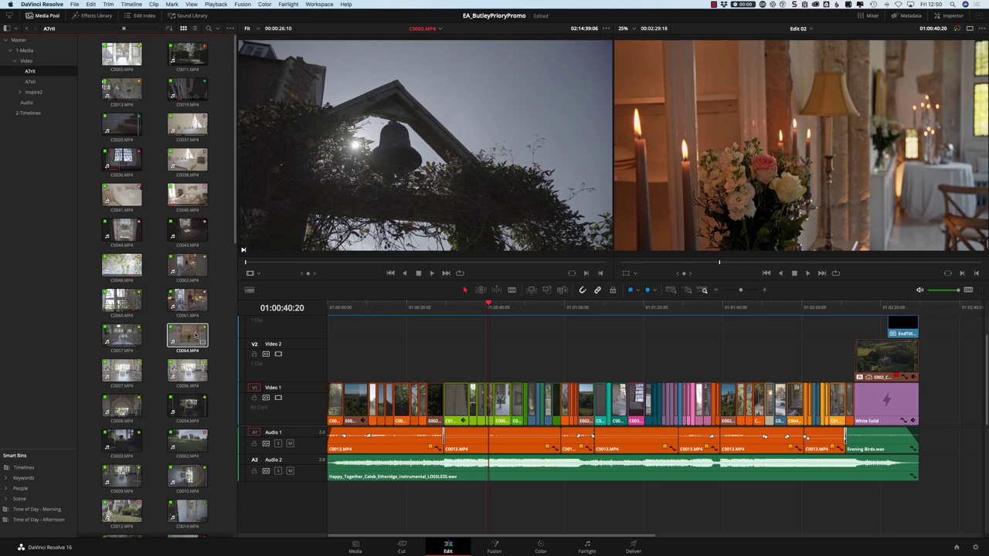
click(194, 27)
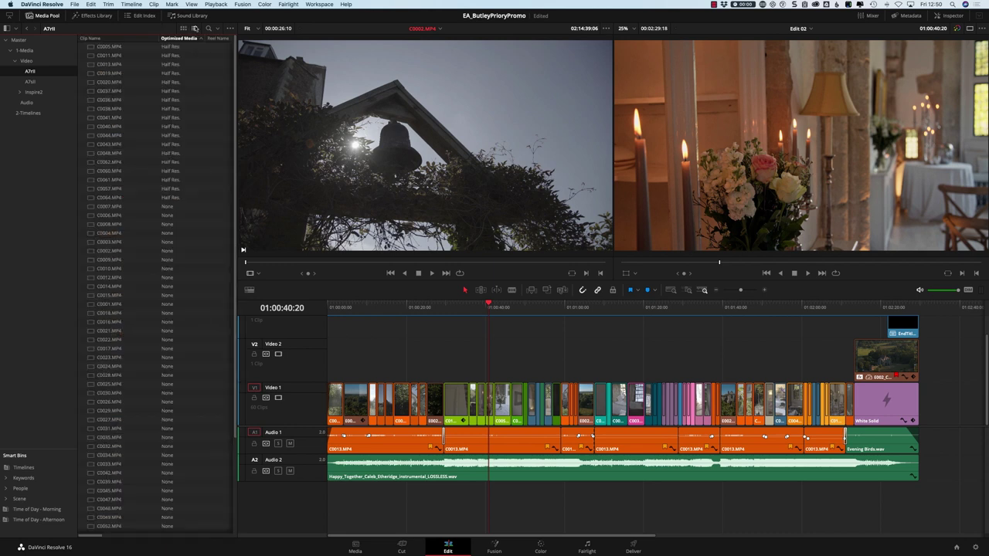
right_click(173, 207)
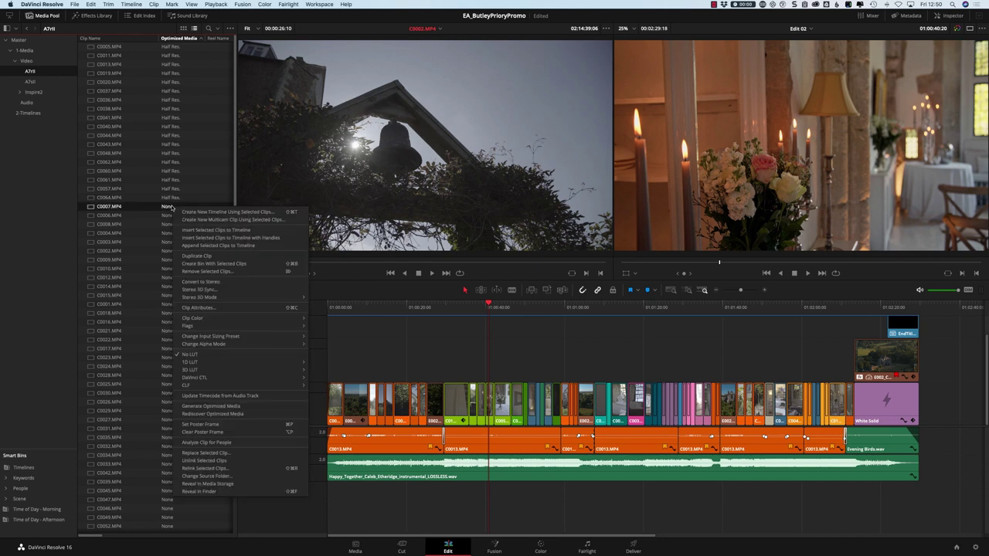
click(213, 415)
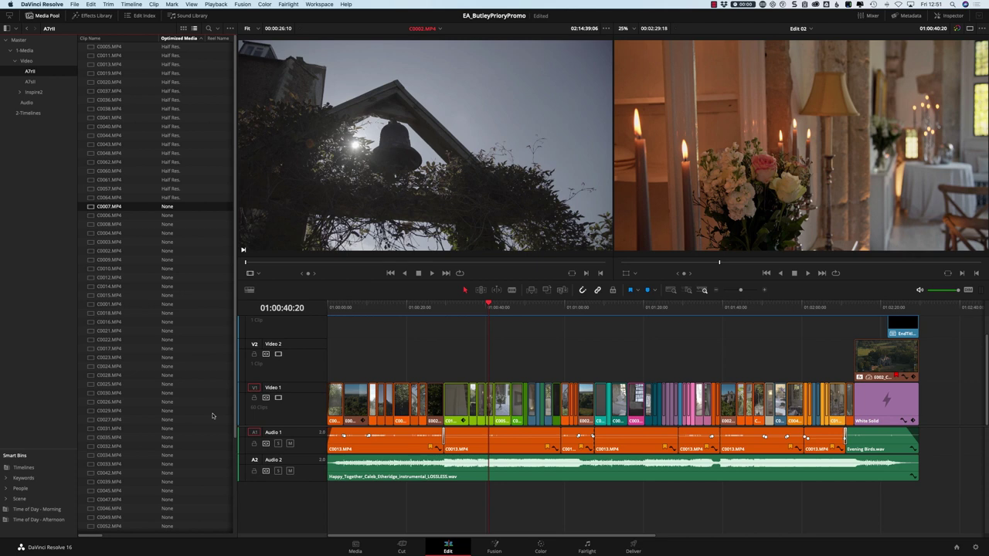
Step: Turn on Use Optimized Media If Available for playback
click(411, 343)
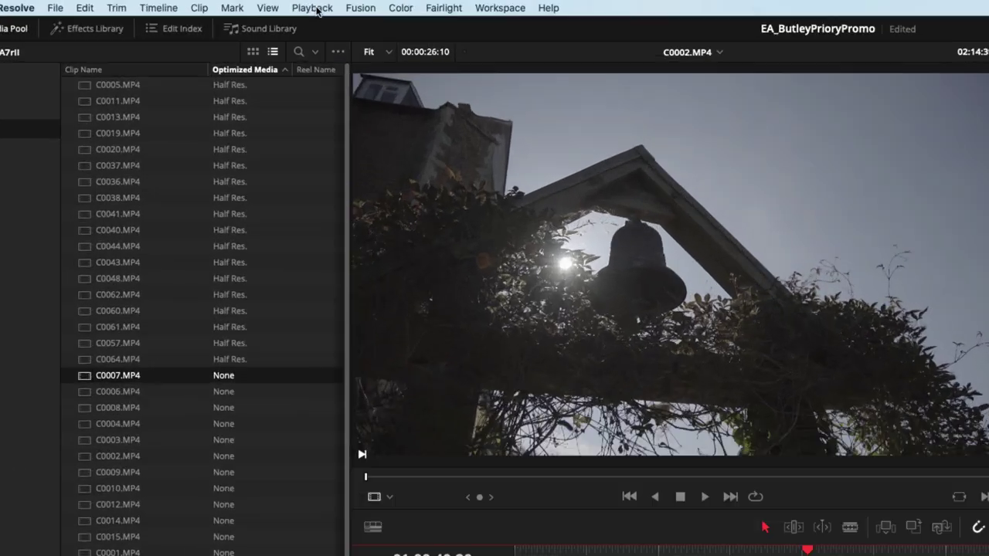
click(217, 5)
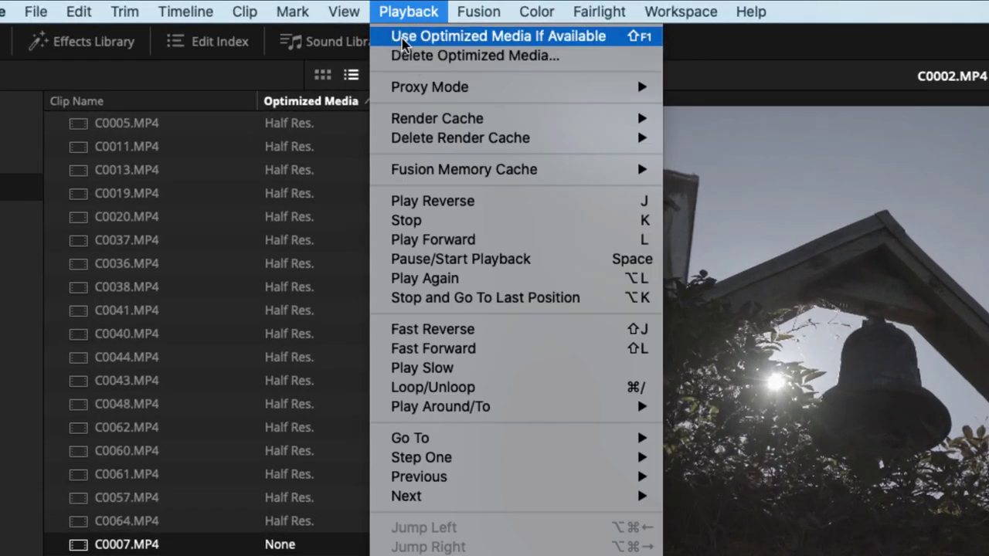
click(474, 39)
click(408, 12)
click(405, 38)
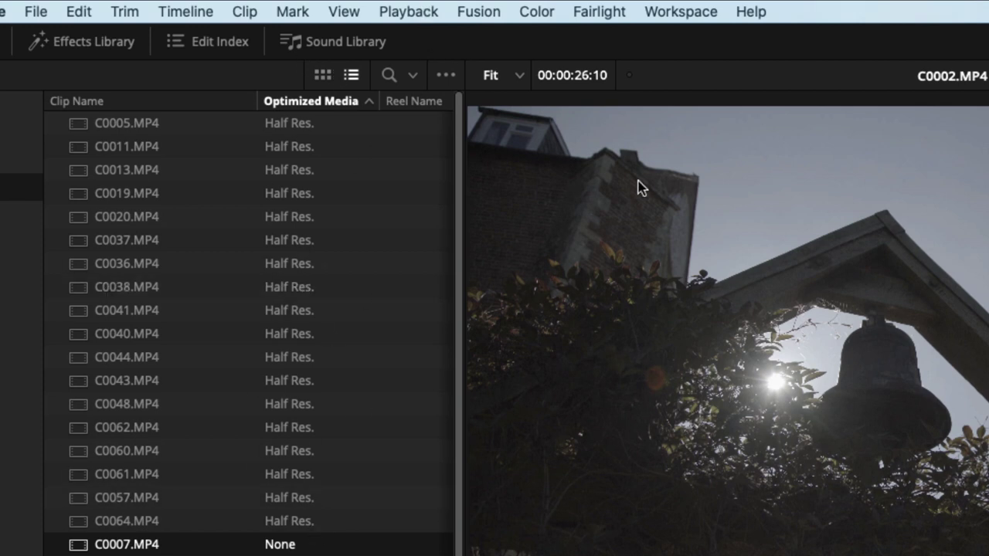
Step: Locate the Delete Optimized Media command among the playback options
click(430, 10)
click(422, 12)
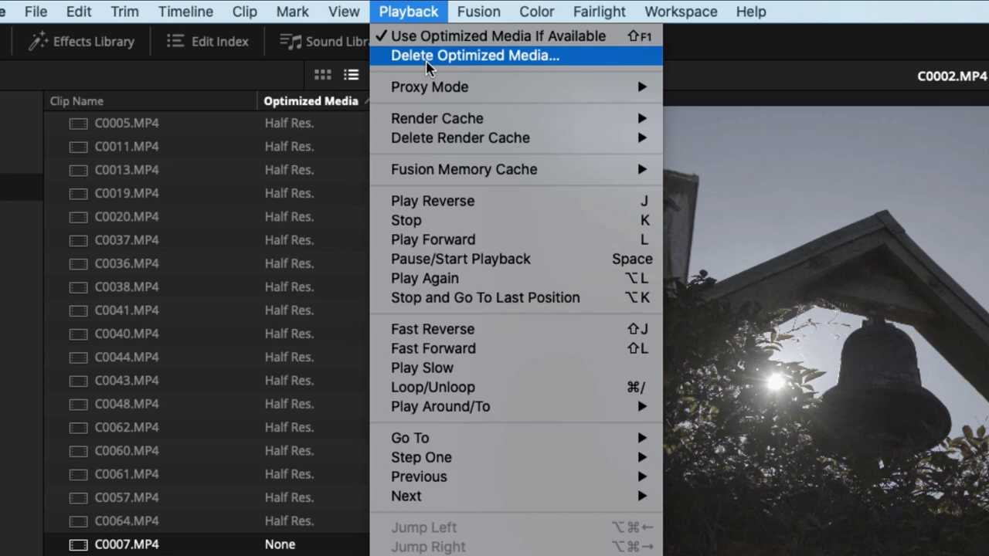
click(449, 62)
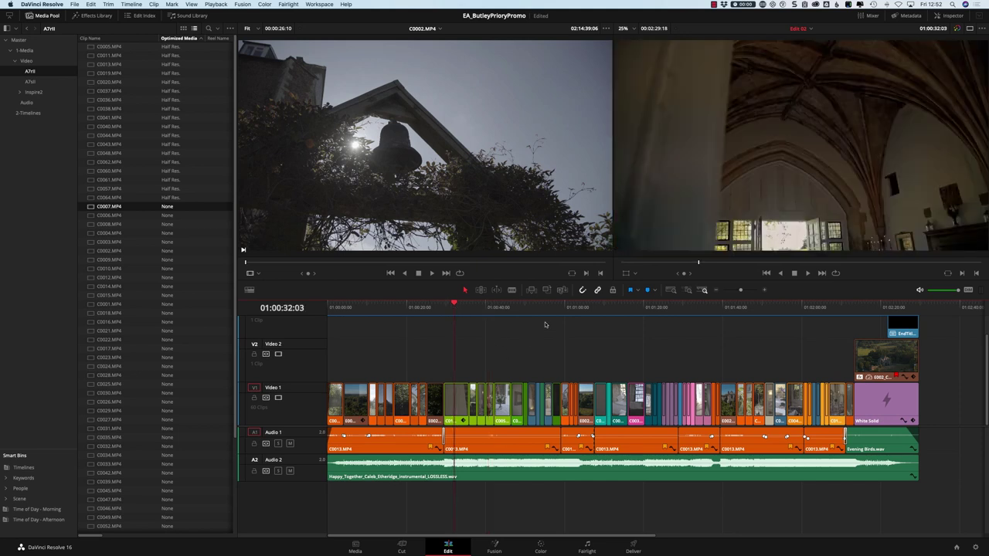
Step: Play the Edit 02 timeline for a few seconds from just after 01:01:00:00 to test its playback
click(571, 309)
key(space)
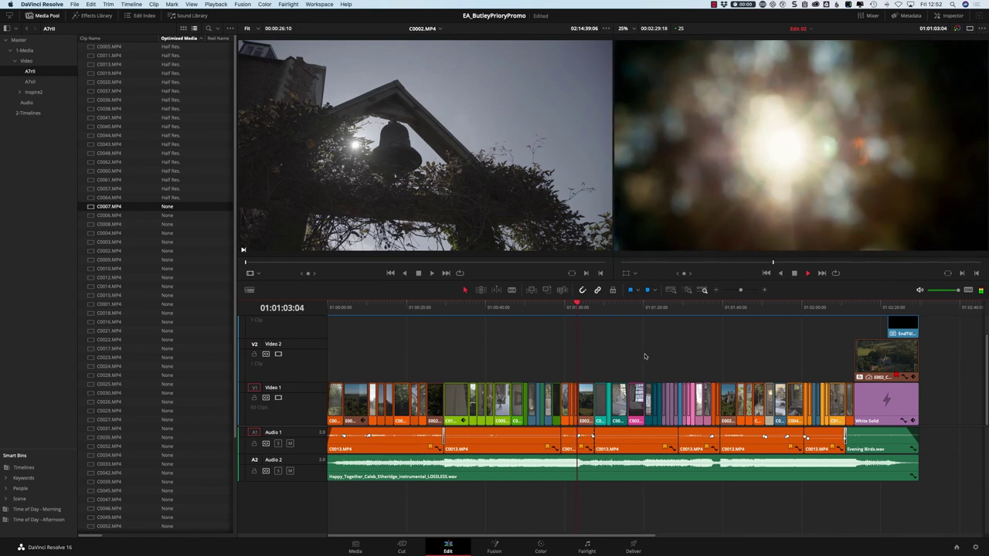
key(space)
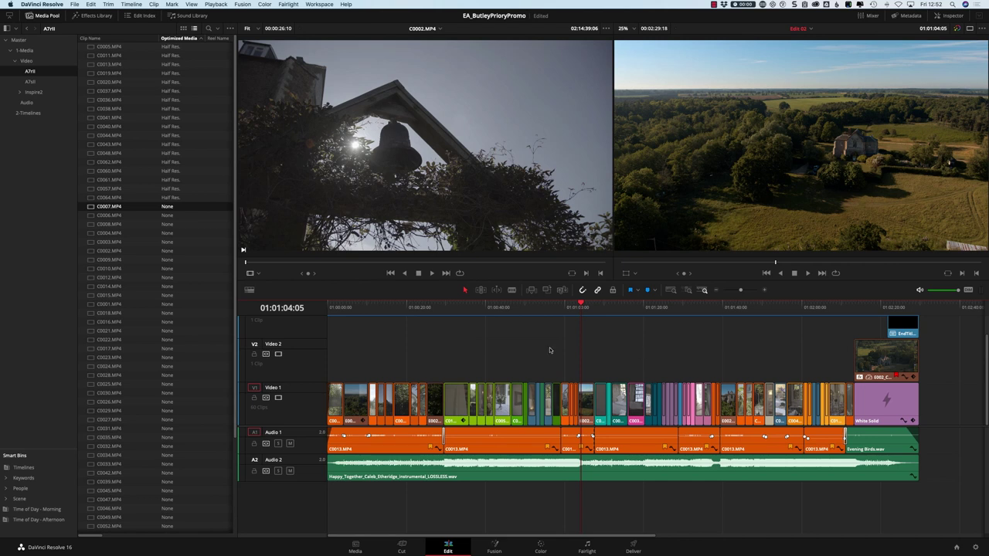
Step: Review the timeline resolution and the optimized media and render cache options in the project's Master Settings, leaving them unchanged
click(976, 545)
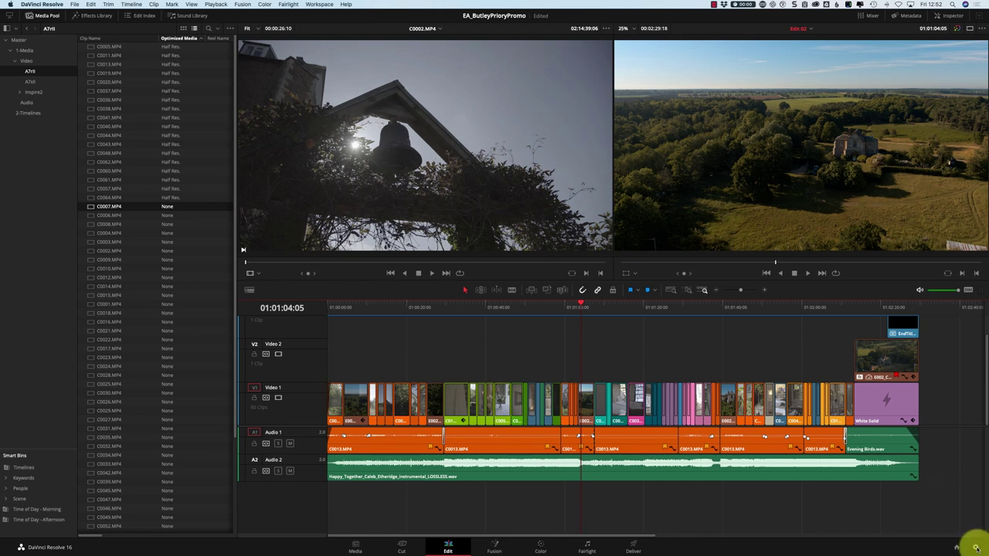
scroll(445, 153, up, 1)
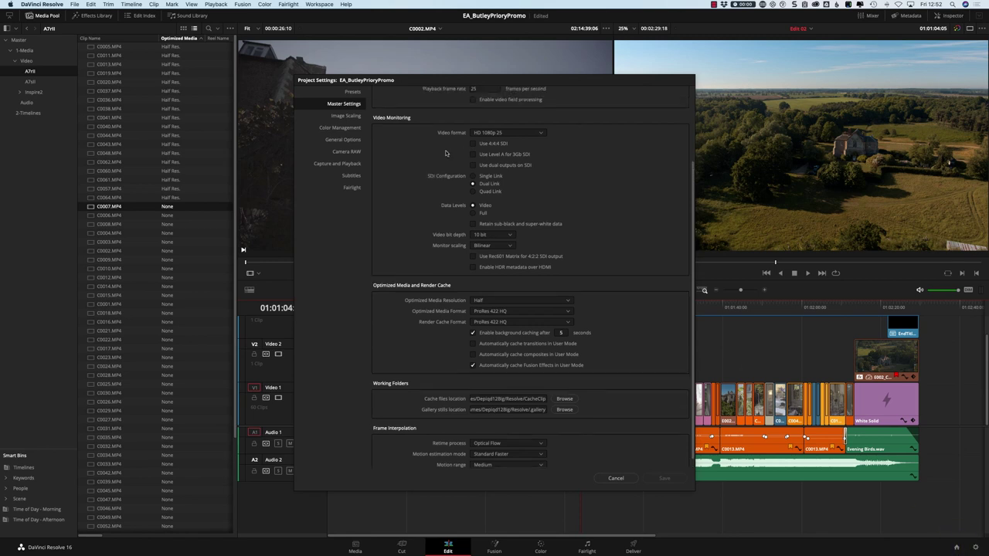
scroll(445, 153, up, 3)
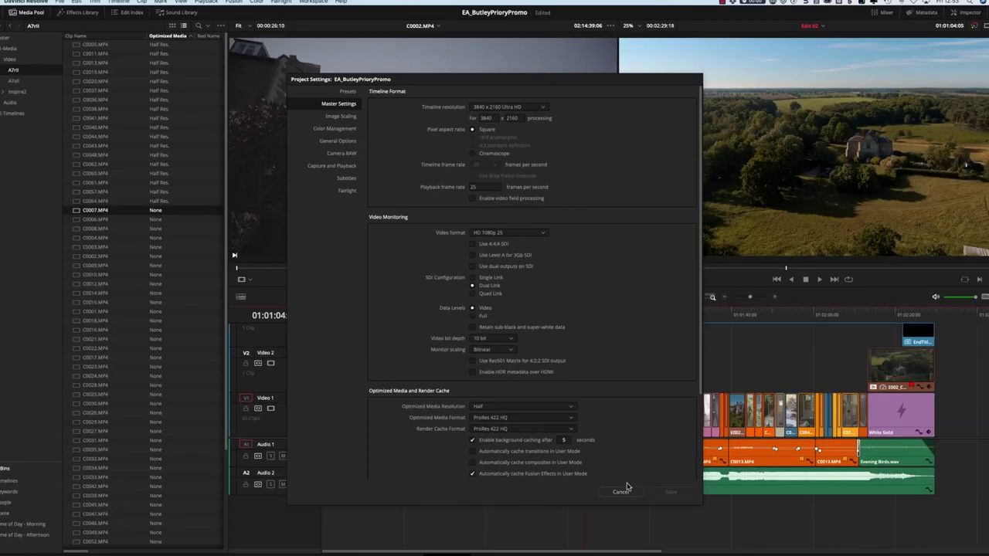
click(665, 490)
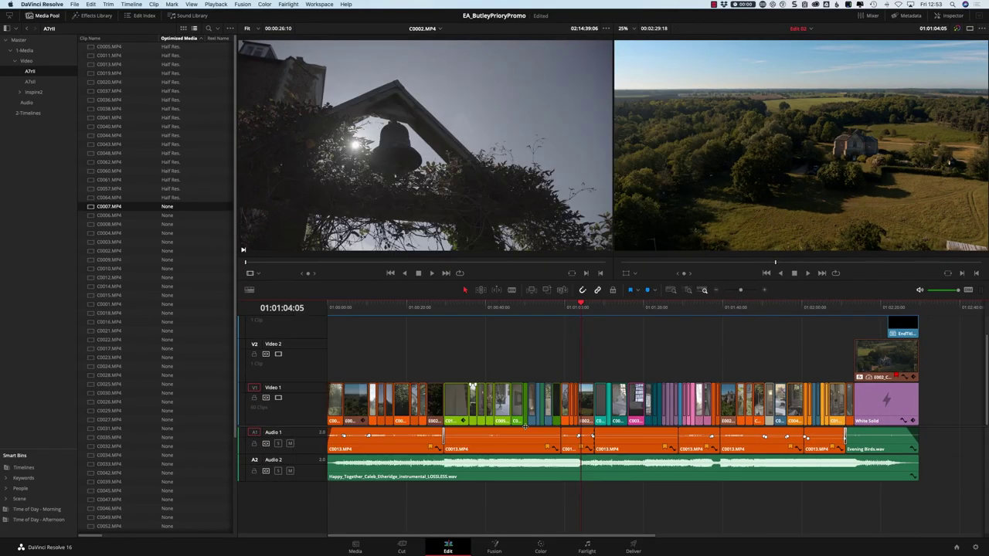
Step: Open the 2-Timelines bin and show its contents as thumbnails
click(28, 113)
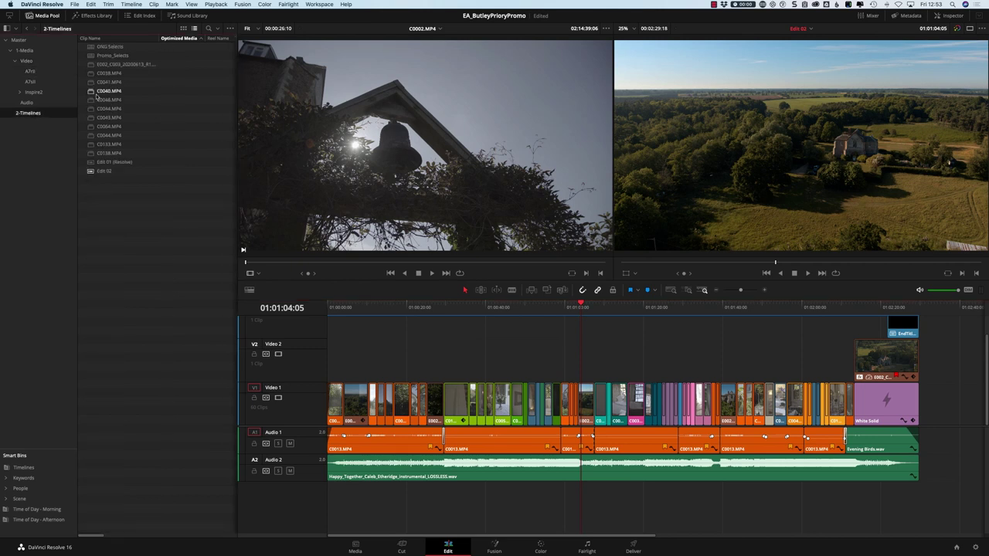
click(183, 28)
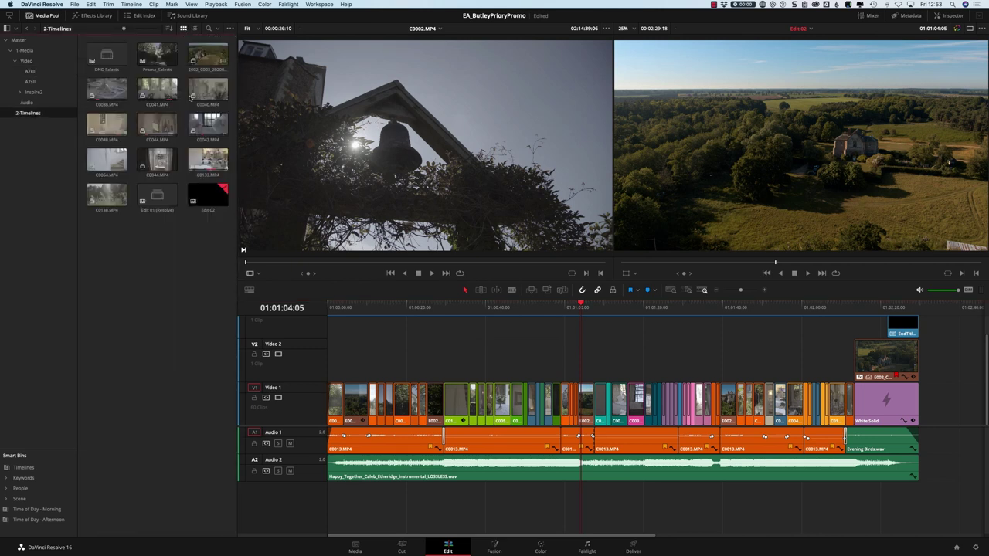
Step: Check the resolution of the Edit 02 timeline in its Timeline Settings, leaving the settings unchanged
right_click(203, 199)
mouse_move(300, 205)
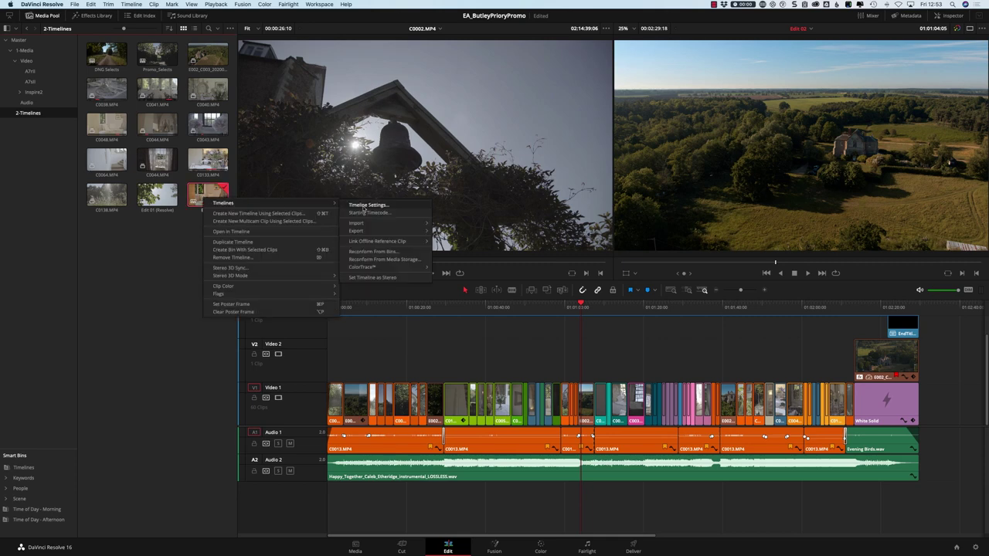
click(364, 204)
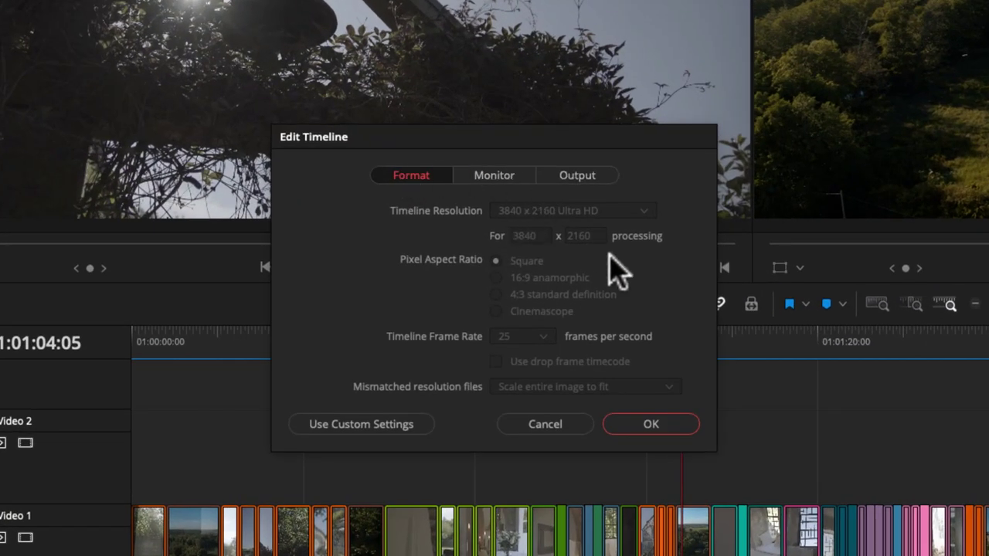
click(553, 429)
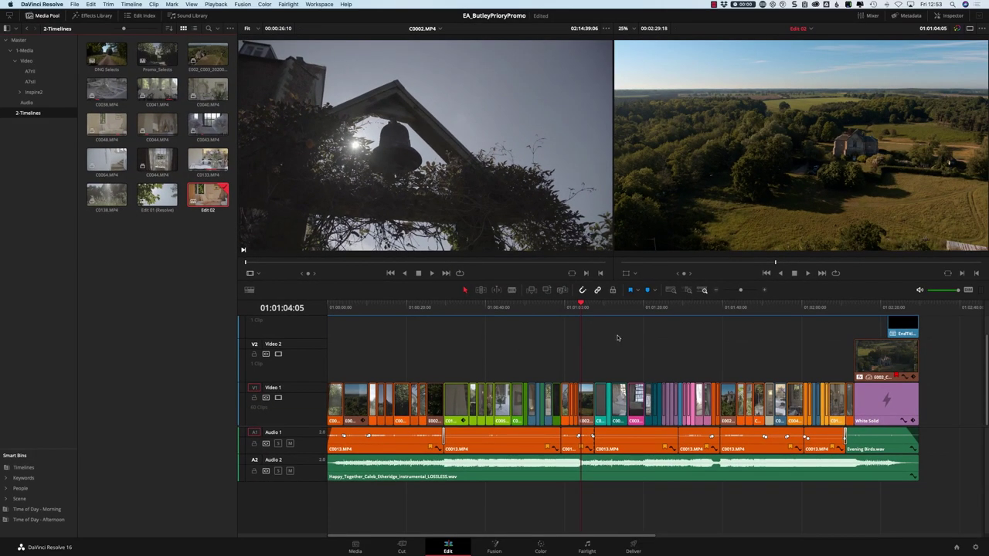
Step: Set the project's timeline resolution to 1920 x 1080 HD and check the format in Edit 02's Timeline Settings
click(975, 547)
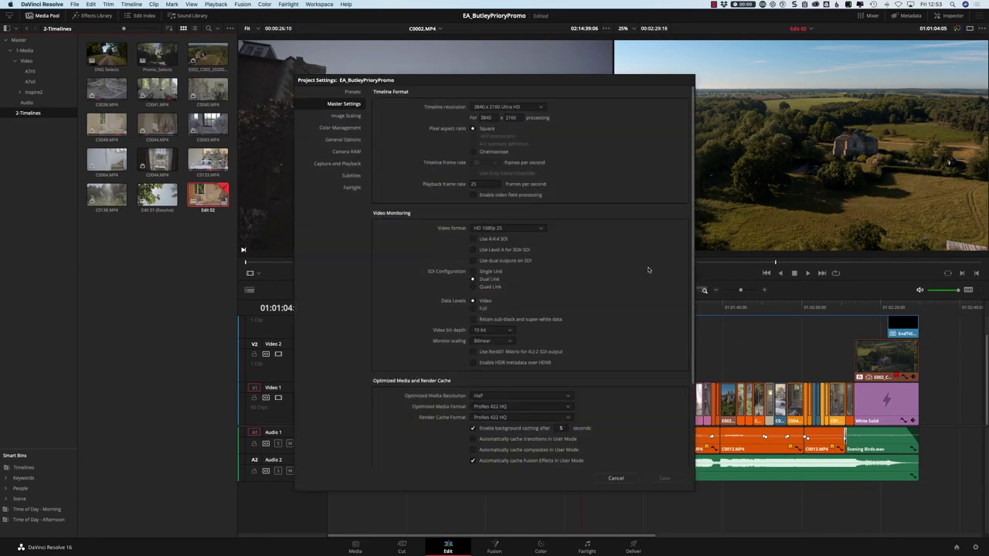
click(538, 108)
click(505, 177)
click(537, 228)
click(506, 126)
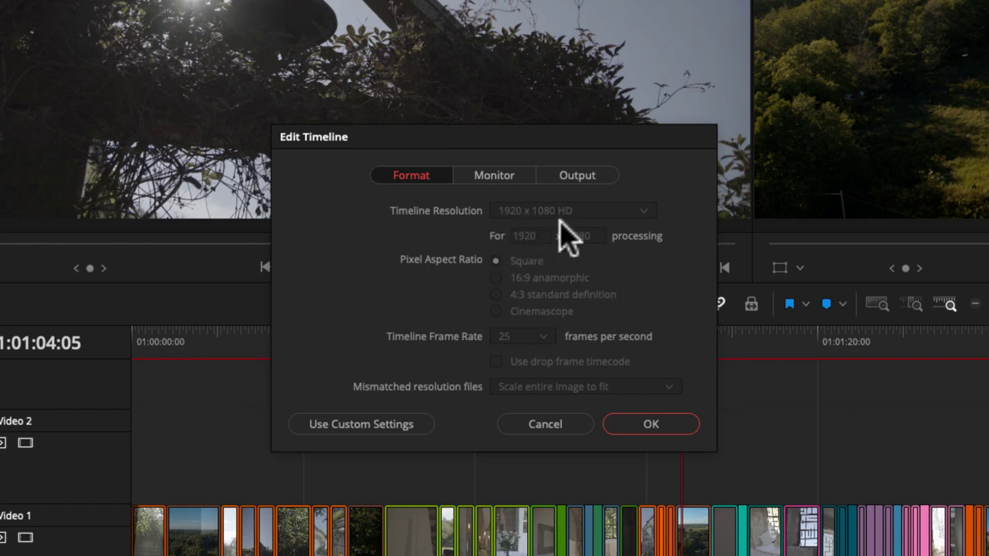
click(545, 425)
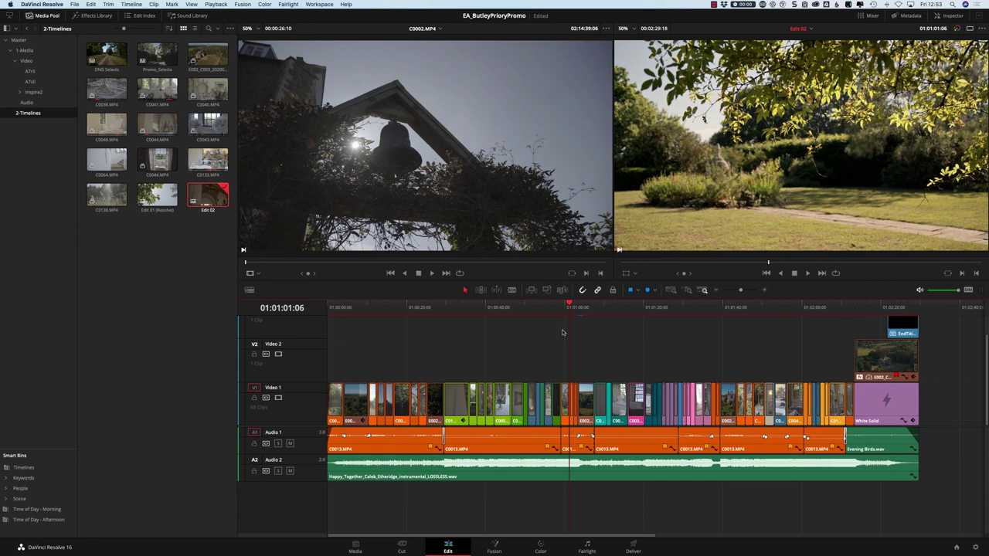
Step: Turn off the render cache and play Edit 02 for a few seconds from just after 01:00:30:00 to test playback
click(217, 4)
click(269, 45)
drag(464, 307, 457, 308)
key(space)
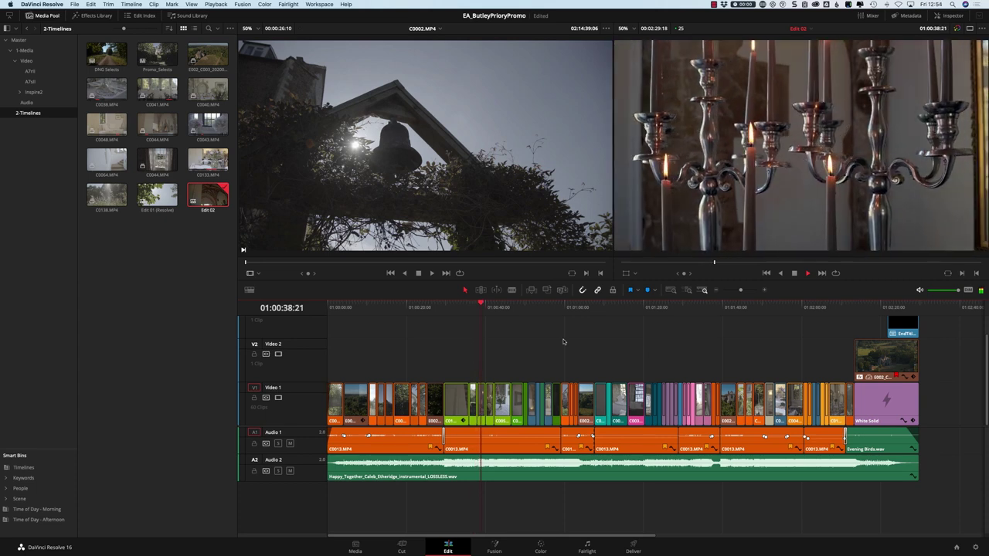
key(space)
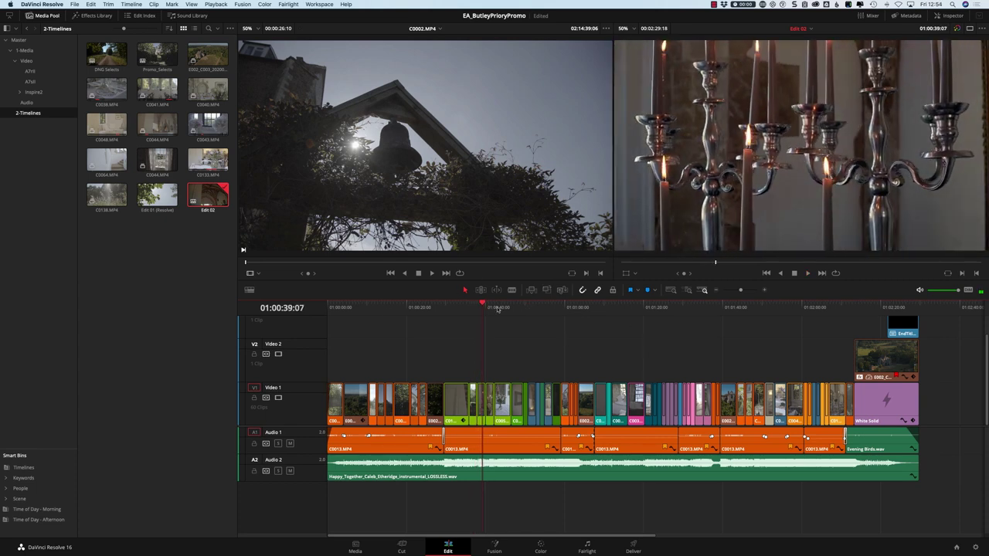
Step: Play Edit 02 for a few seconds from near its start to test playback of the aerial shot
click(344, 308)
key(space)
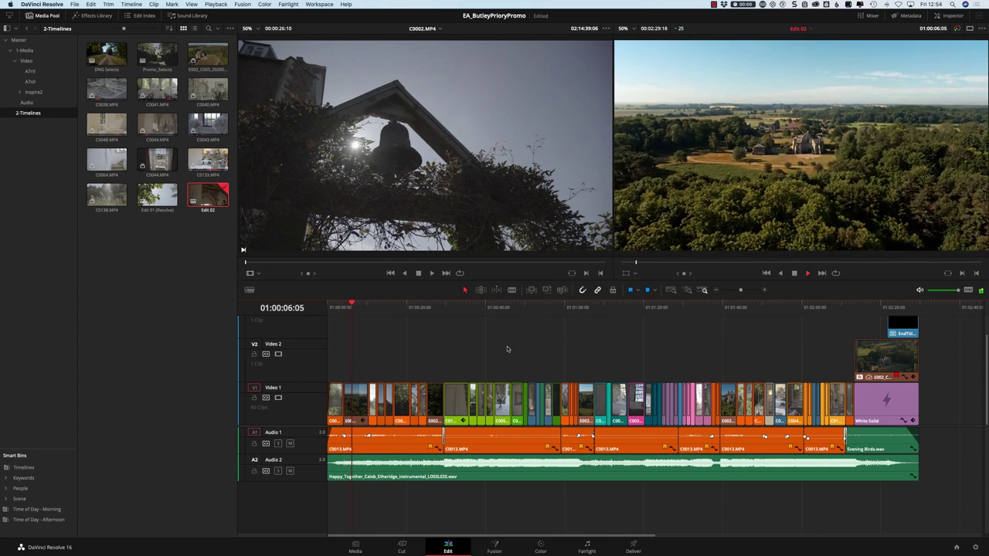
key(space)
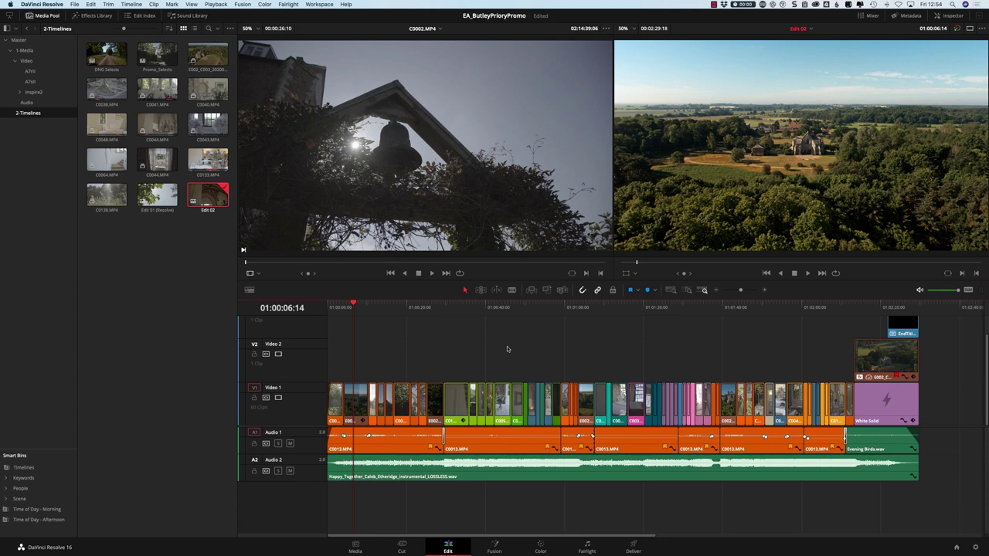
Step: With the playhead on the Butley Priory end title, set the project's timeline resolution to 3840 x 2160 Ultra HD
click(895, 308)
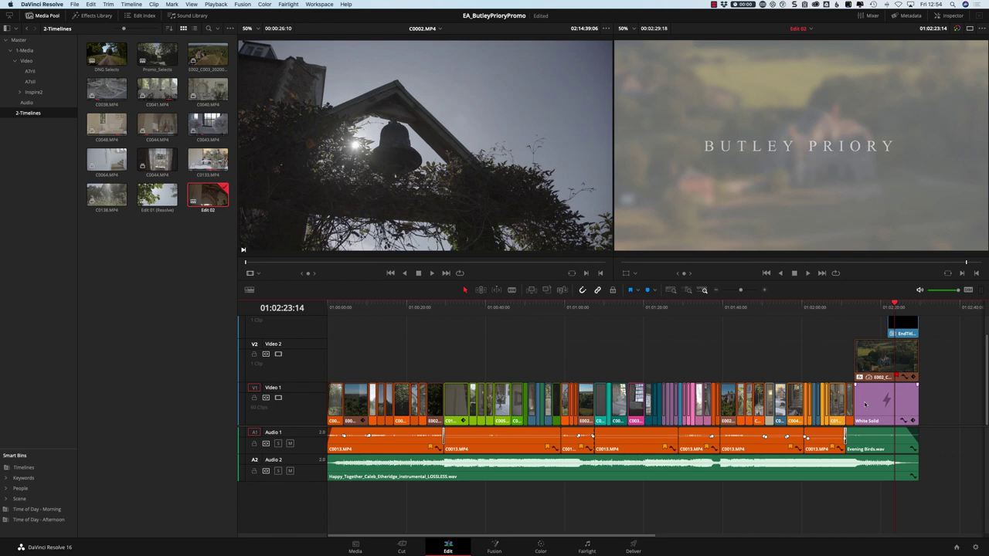
click(976, 547)
click(522, 108)
click(511, 185)
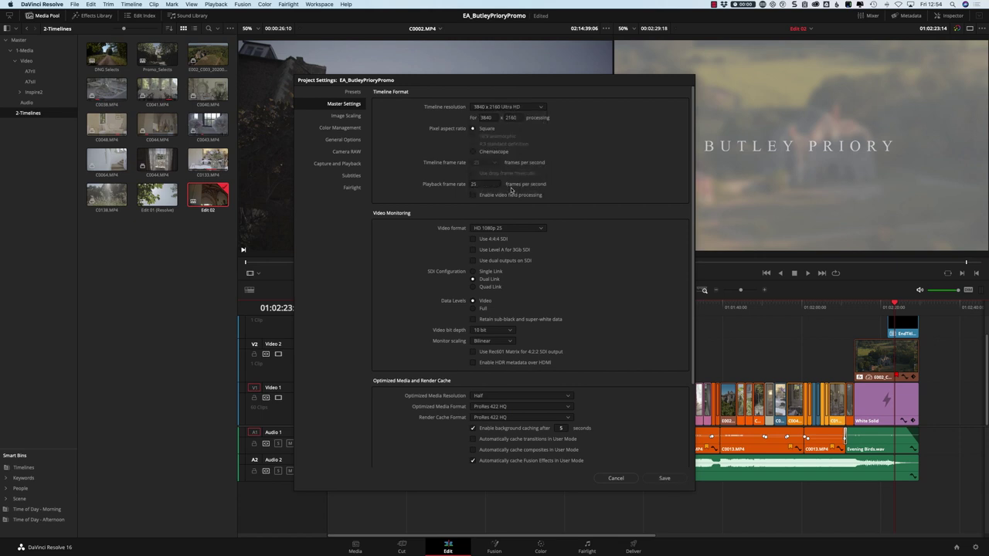
click(664, 478)
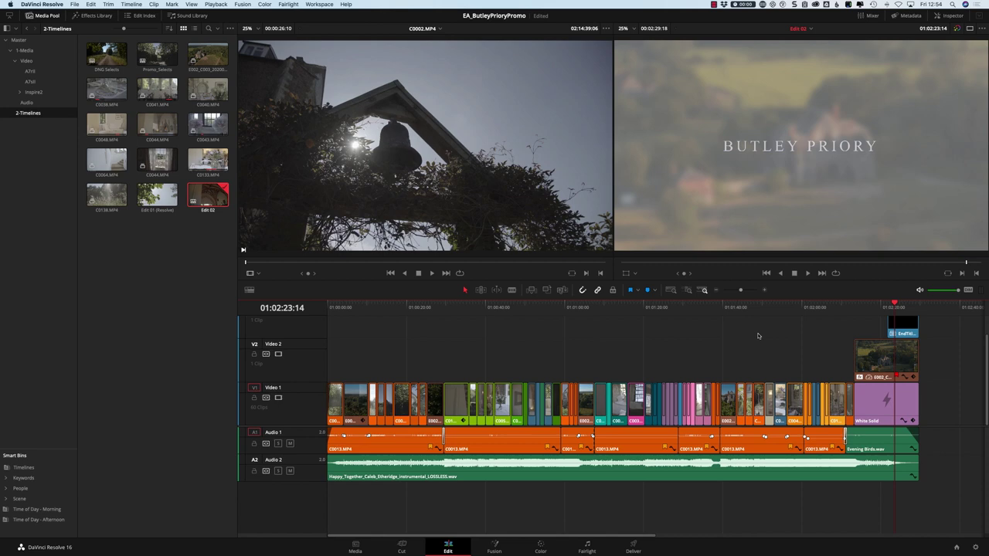
Step: Move the playhead to 01:00:16:20 and verify the timeline resolution in Edit 02's Timeline Settings without changing anything
click(395, 308)
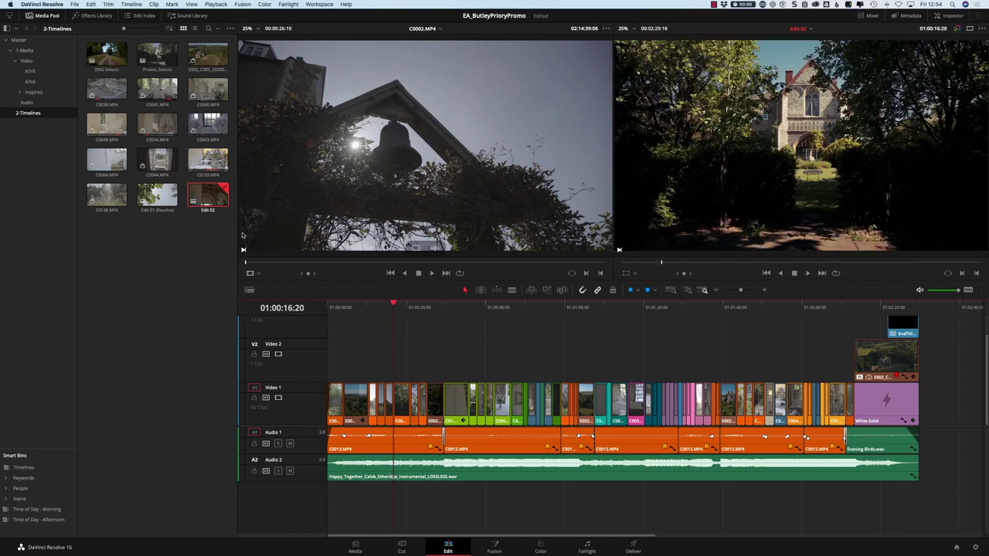
right_click(218, 196)
mouse_move(309, 200)
click(402, 246)
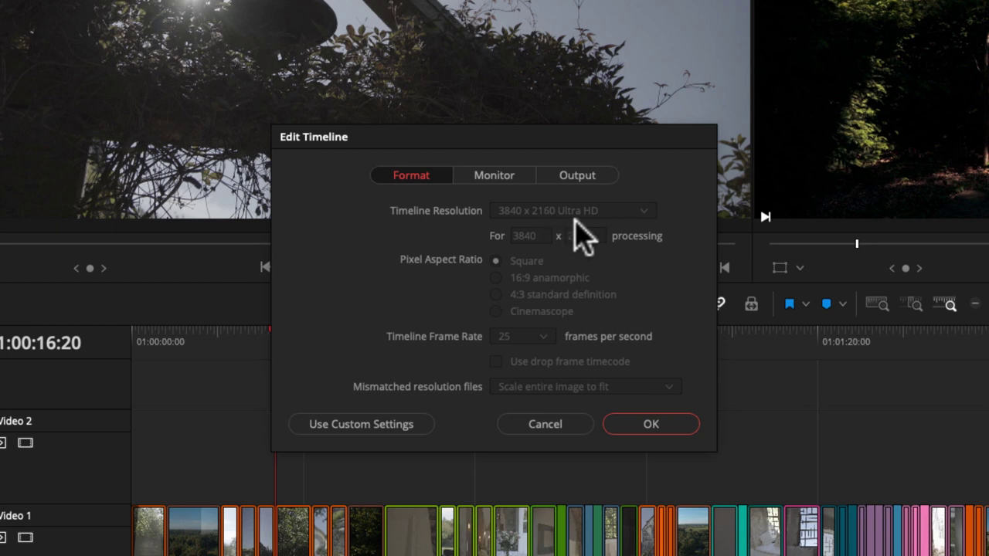
click(537, 425)
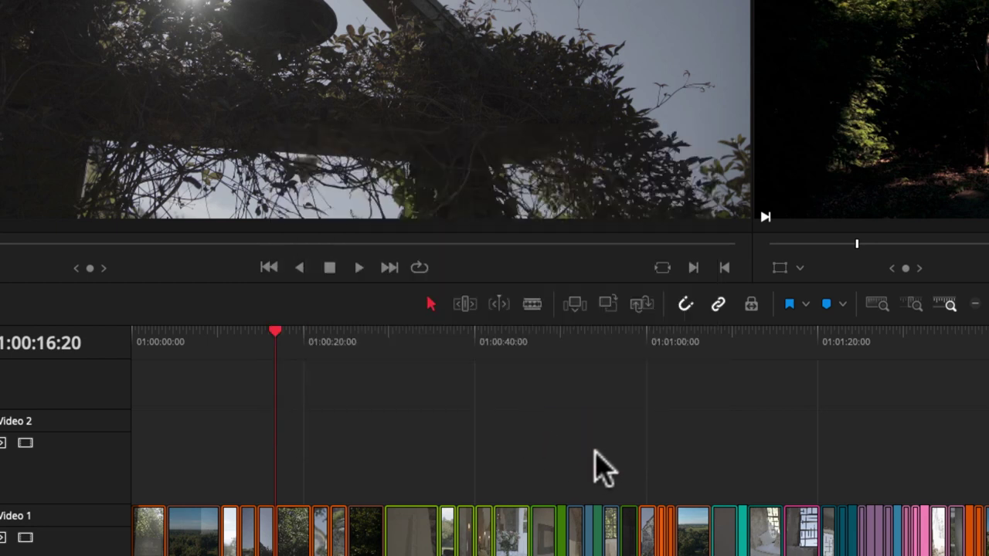